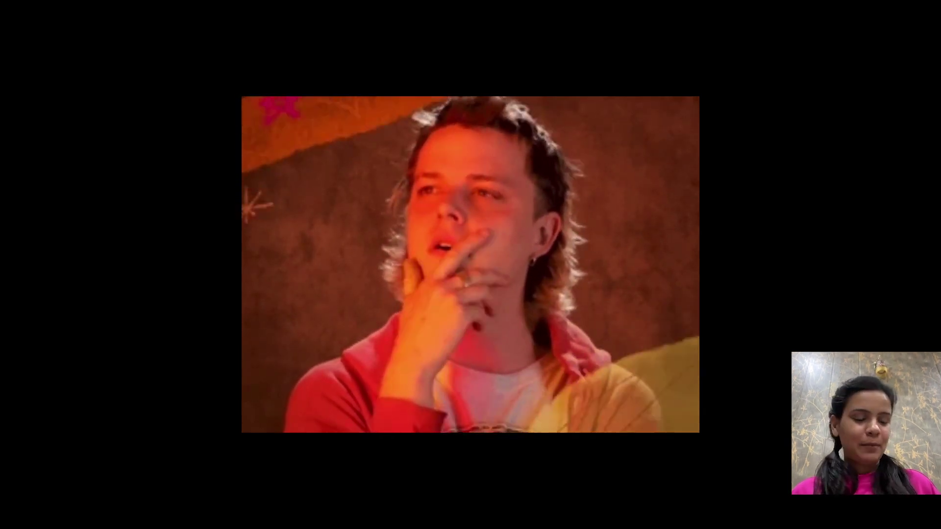
key(Right)
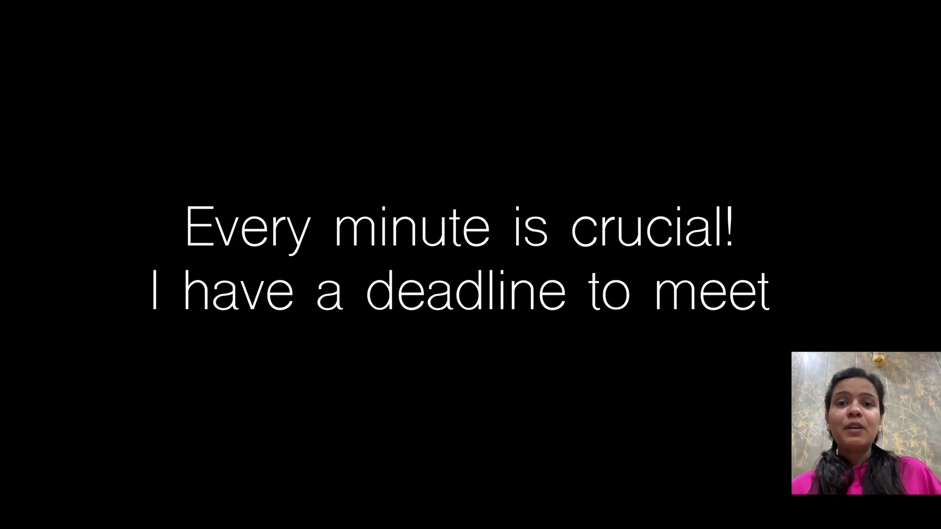
key(Right)
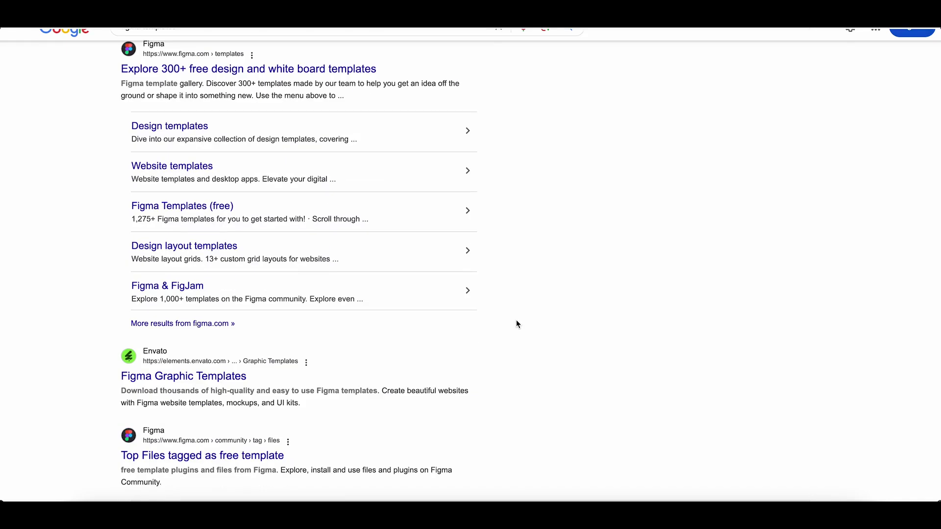
Look through the Google results for figma templates and the Figma Community page for ready-made design templates
scroll(516, 319, down, 5)
scroll(516, 321, down, 4)
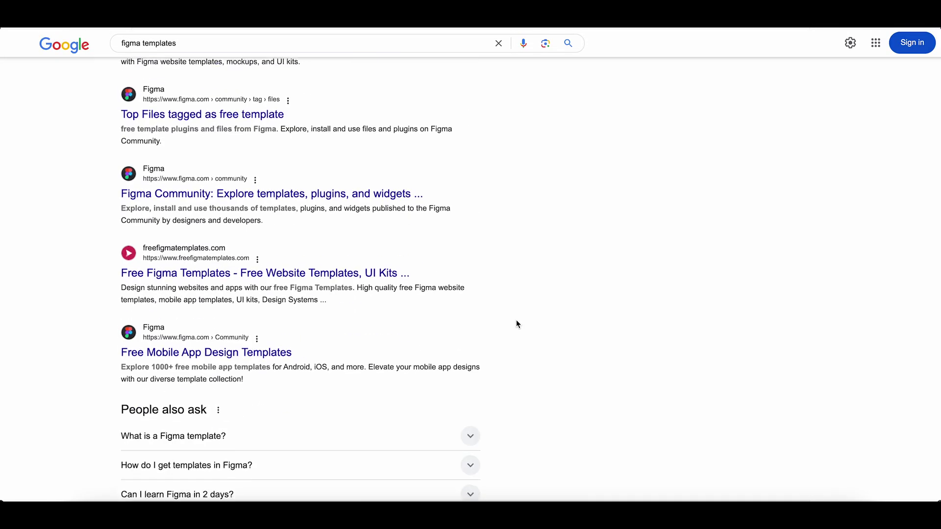
scroll(516, 321, up, 5)
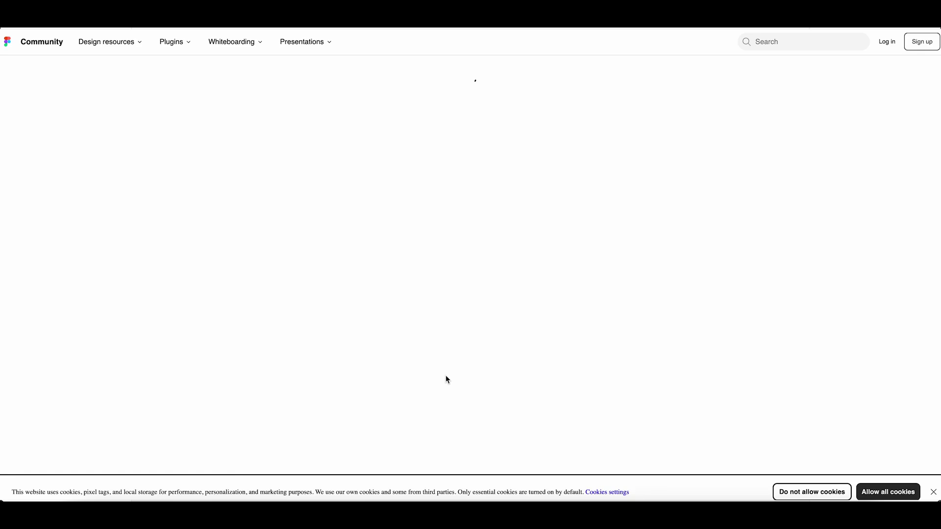
scroll(367, 376, down, 4)
scroll(367, 376, down, 3)
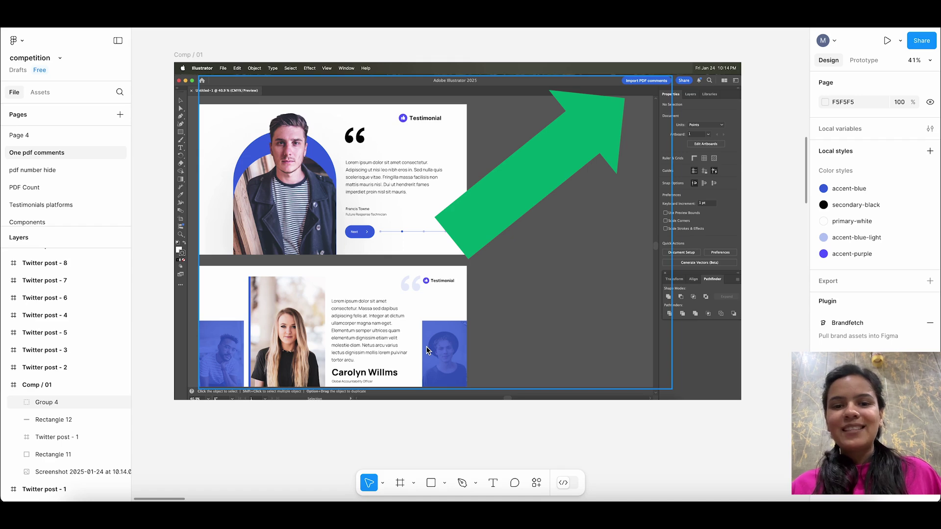
Examine the Import PDF comments button and surrounding Illustrator interface mockup on the One pdf comments page in Figma
scroll(426, 349, up, 10)
drag(442, 227, 510, 103)
key(ctrl+z)
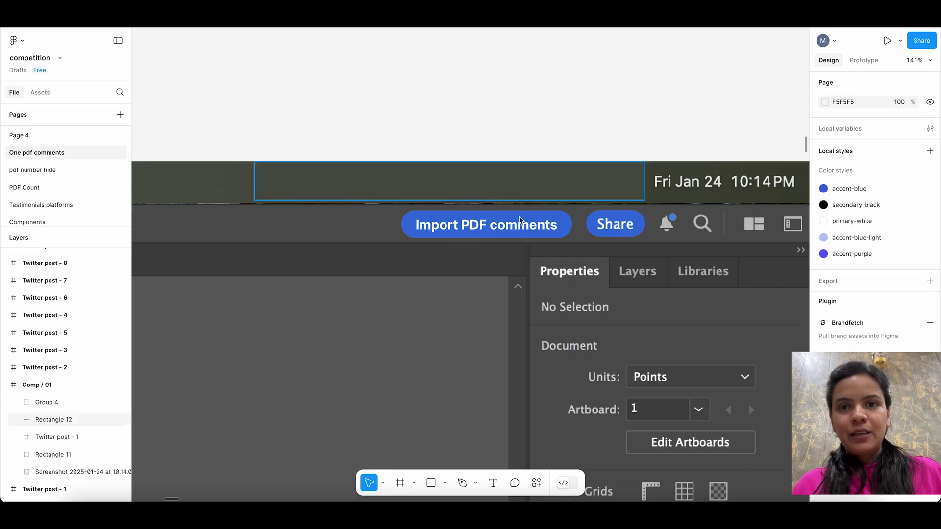
scroll(521, 230, down, 5)
scroll(521, 230, up, 4)
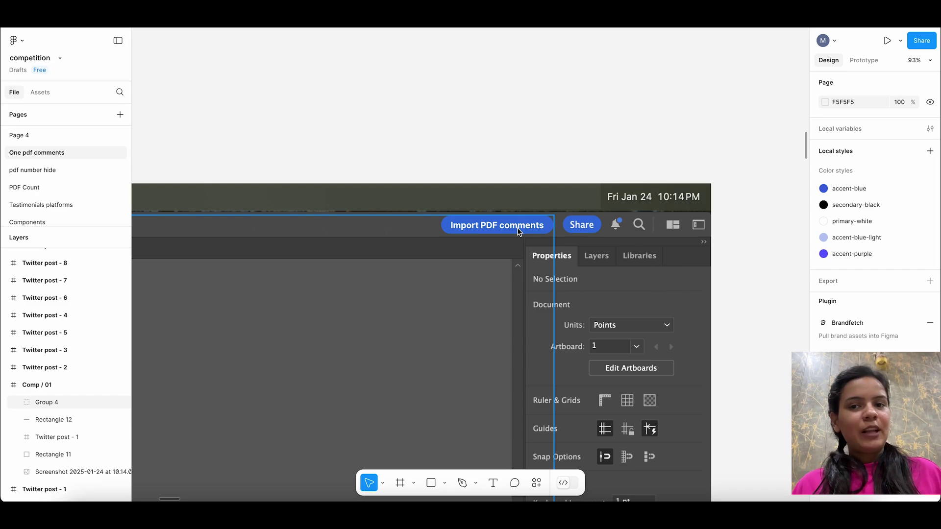
scroll(451, 260, down, 4)
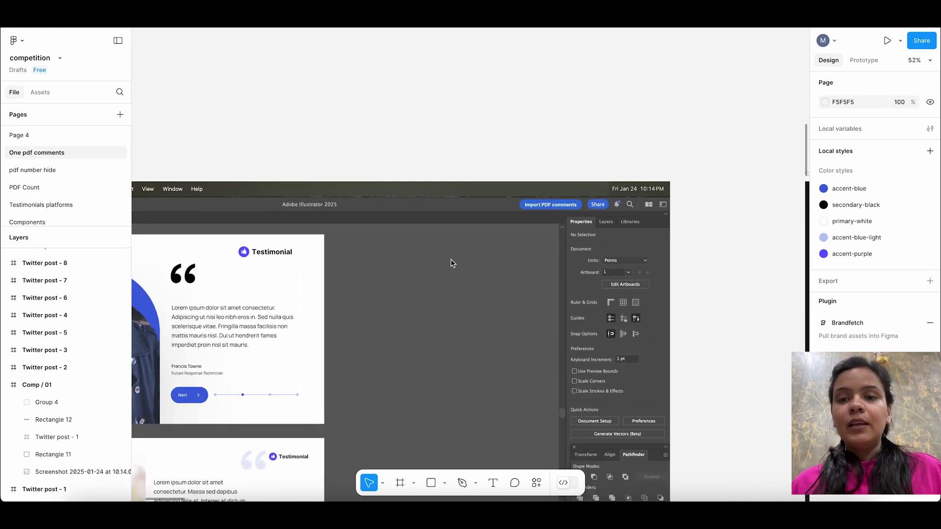
scroll(451, 263, down, 2)
scroll(451, 263, left, 3)
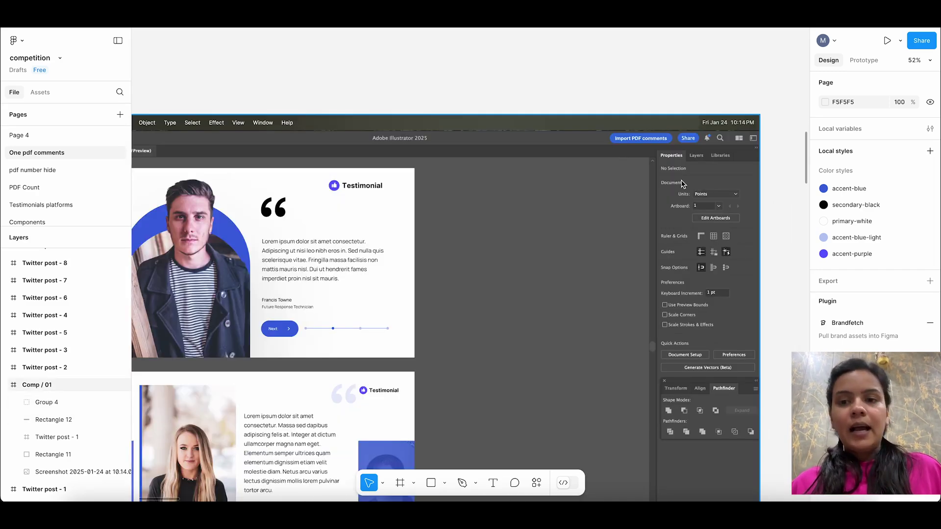
scroll(683, 183, right, 5)
scroll(681, 184, left, 5)
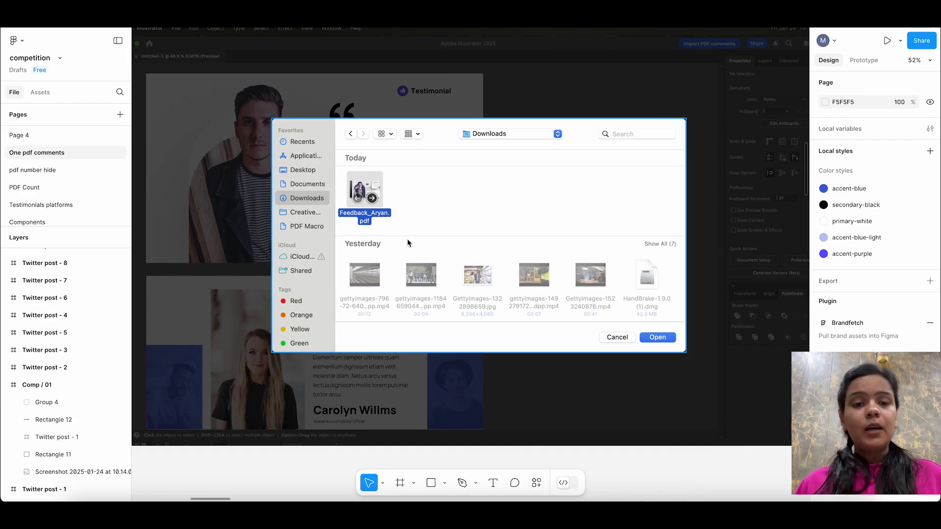
Examine the frames following the PDF file picker, focusing on the Comments panel and its first comment's action icons
scroll(668, 336, right, 10)
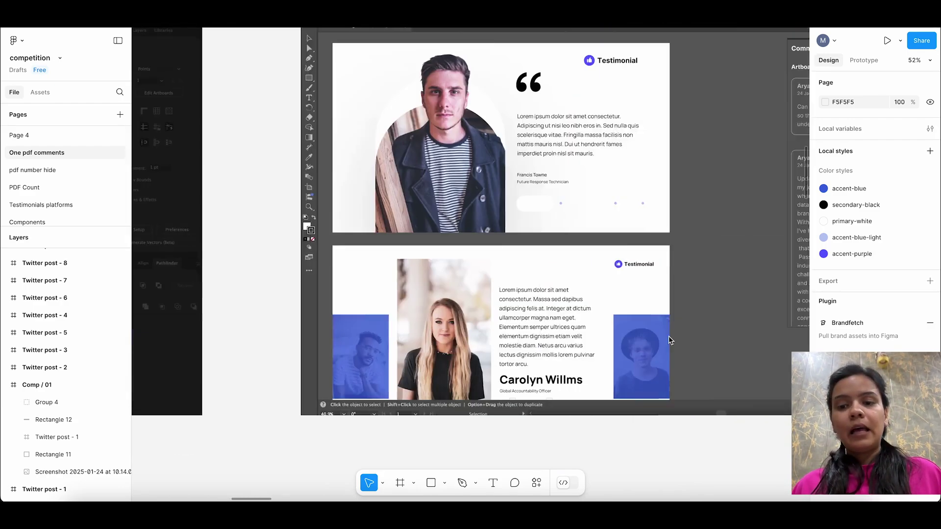
scroll(668, 336, right, 3)
scroll(668, 336, down, 2)
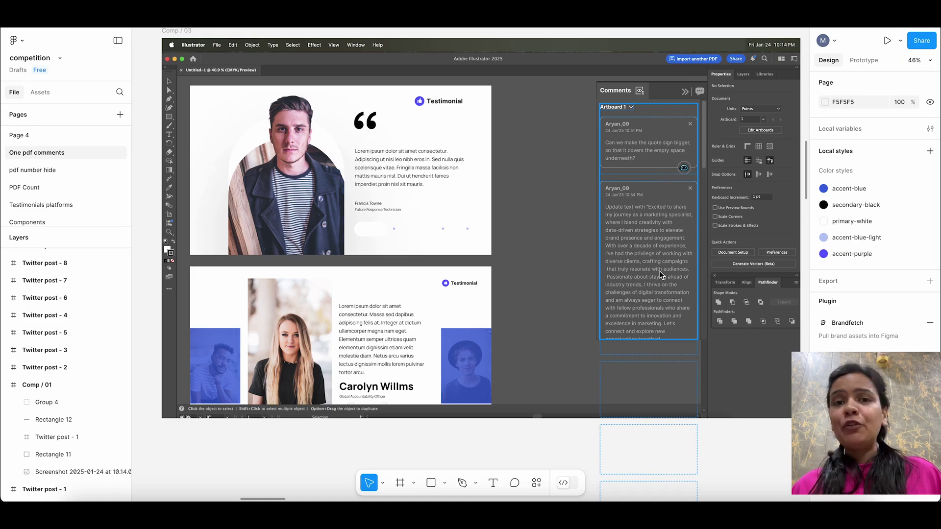
scroll(571, 128, up, 10)
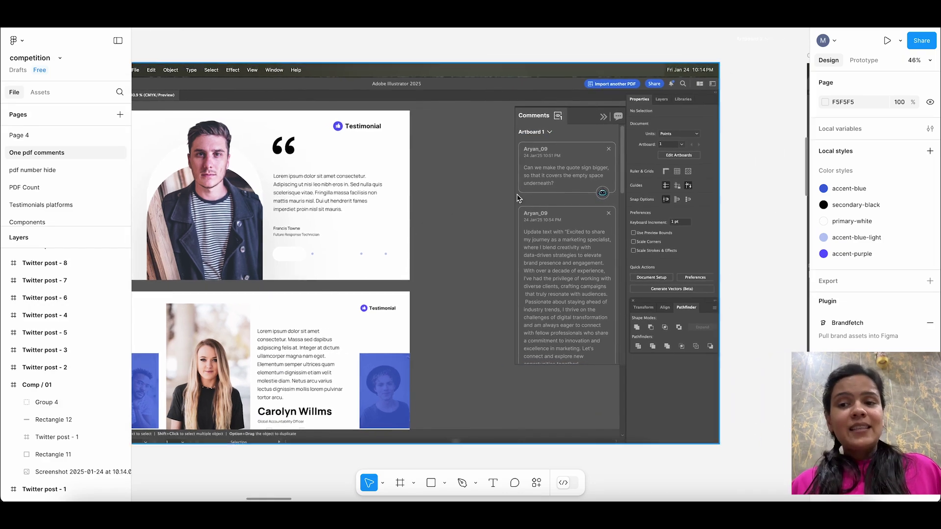
scroll(559, 143, down, 10)
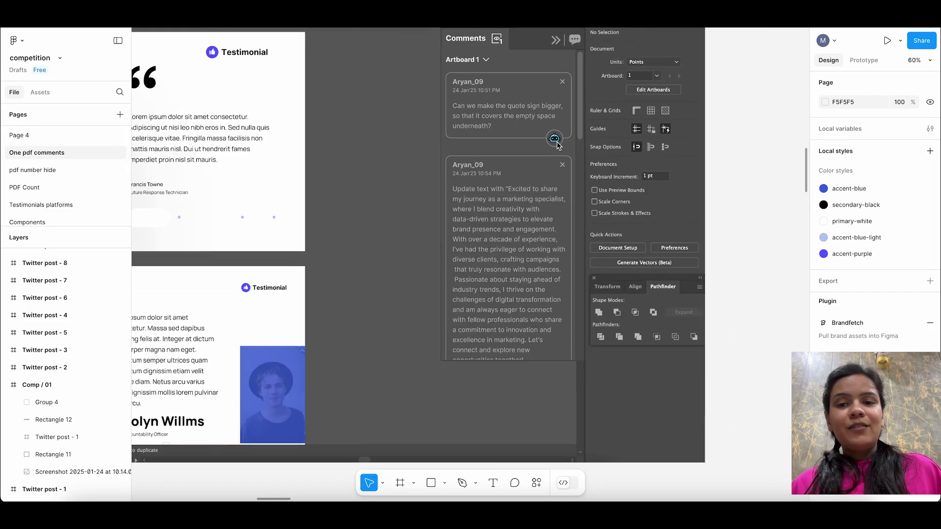
scroll(556, 142, right, 8)
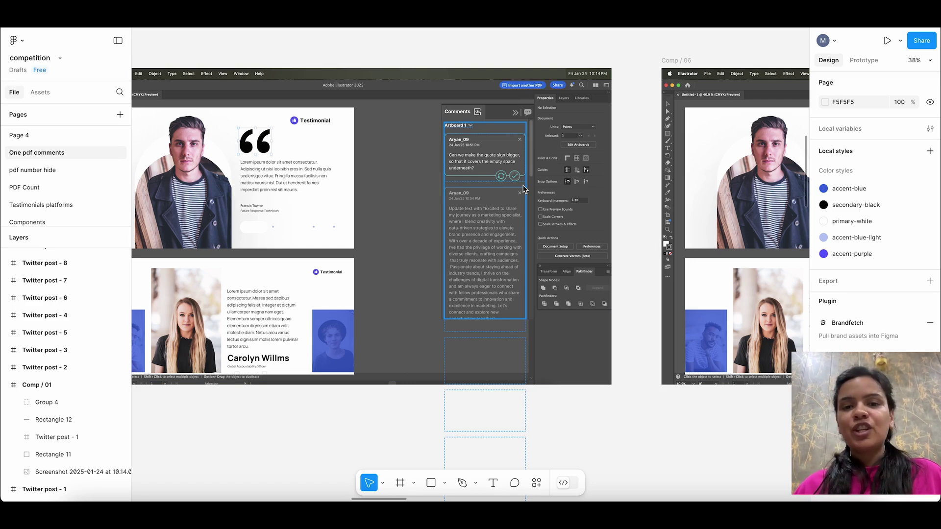
scroll(510, 176, up, 5)
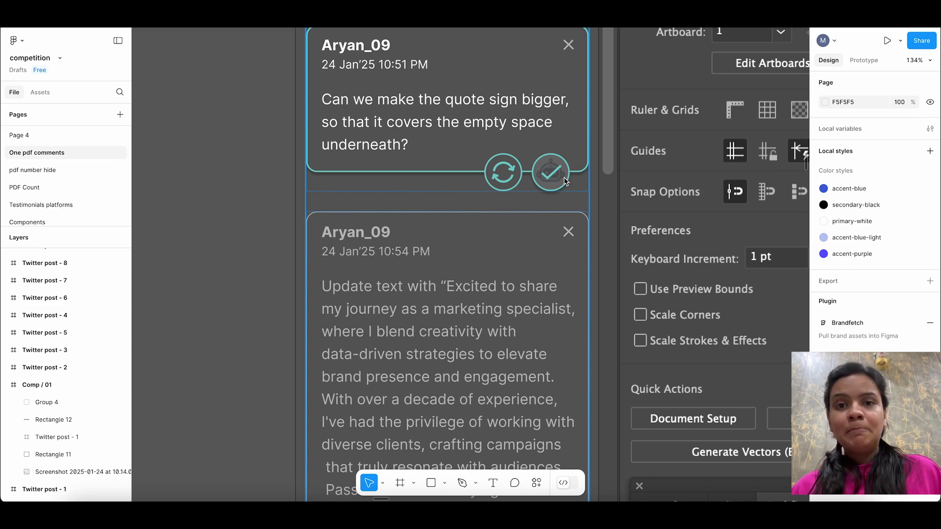
scroll(563, 182, down, 5)
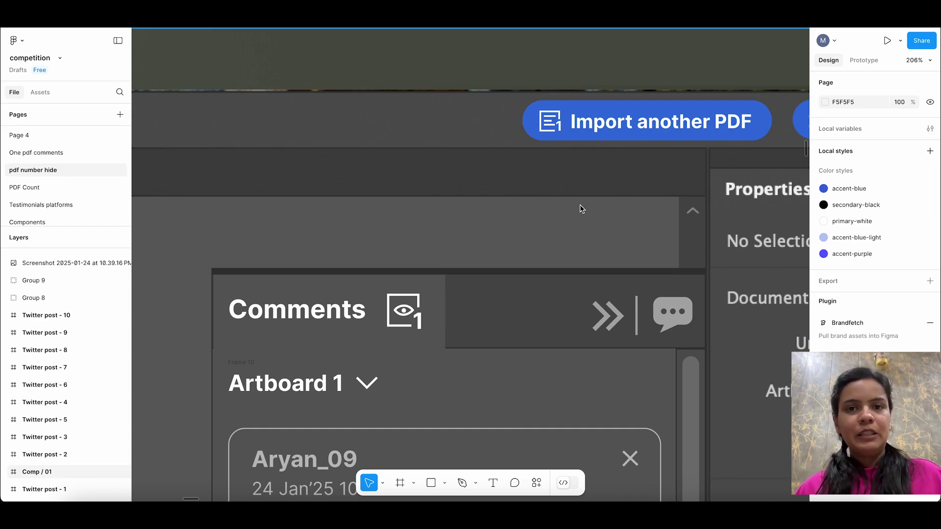
Examine the pdf number hide page's frames for importing a second PDF and showing or hiding each PDF's comments
scroll(580, 204, down, 10)
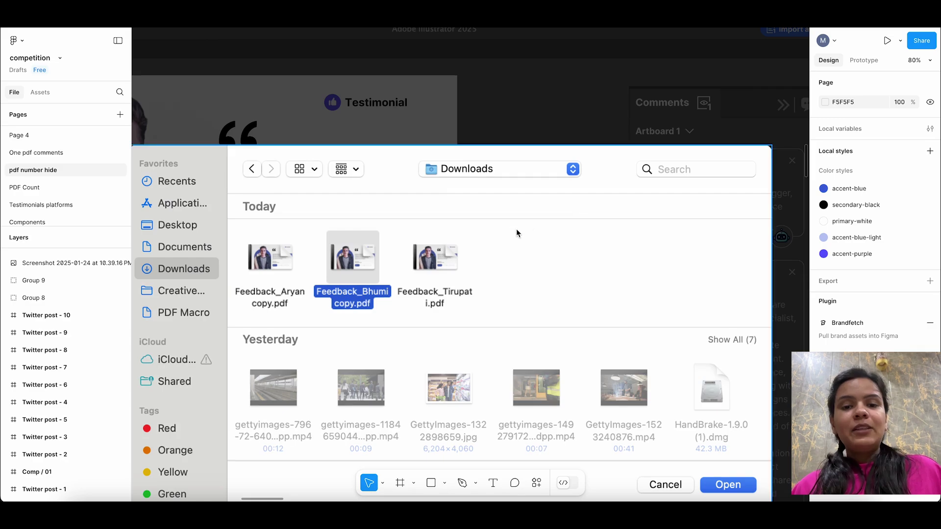
scroll(517, 233, down, 4)
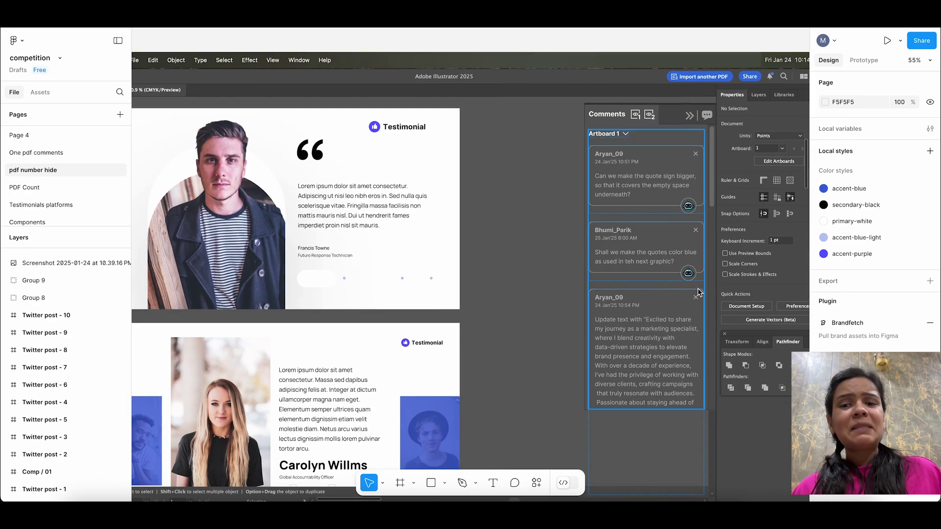
scroll(694, 285, up, 4)
scroll(654, 98, up, 2)
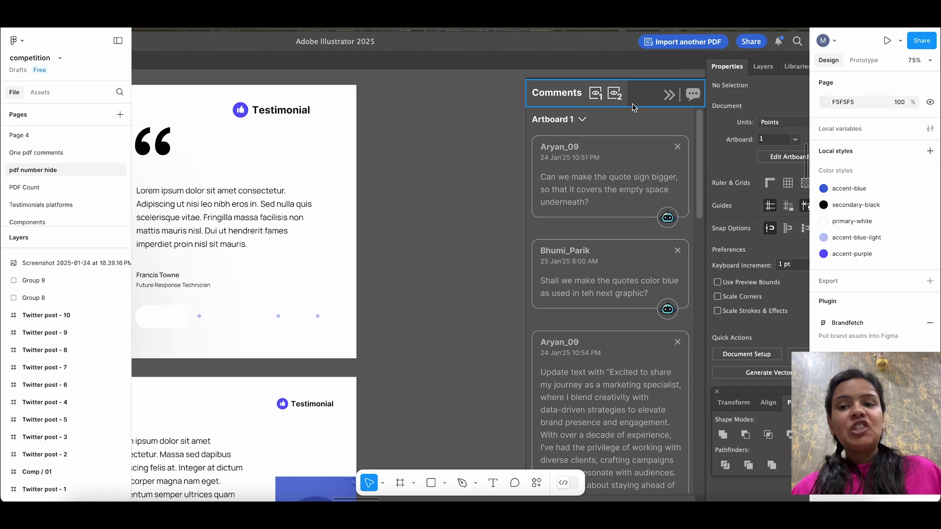
scroll(632, 107, right, 2)
scroll(632, 107, down, 5)
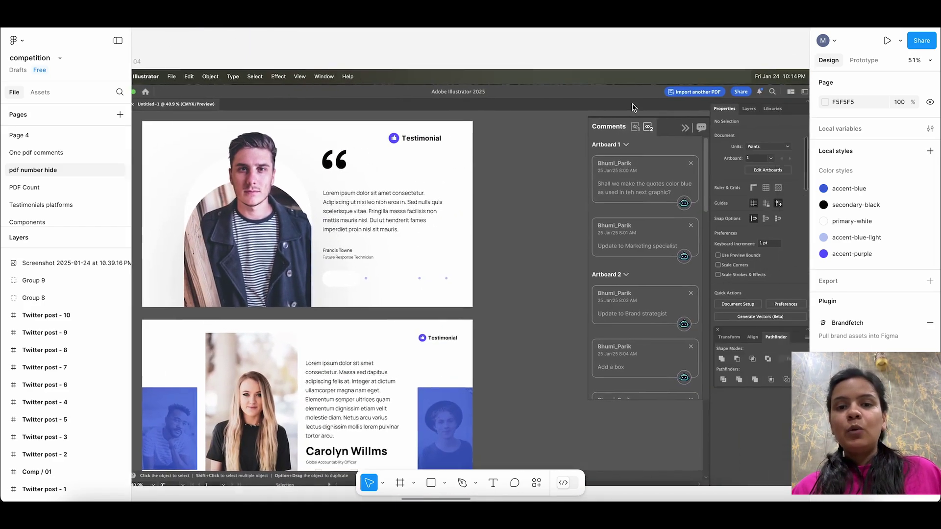
scroll(451, 96, up, 5)
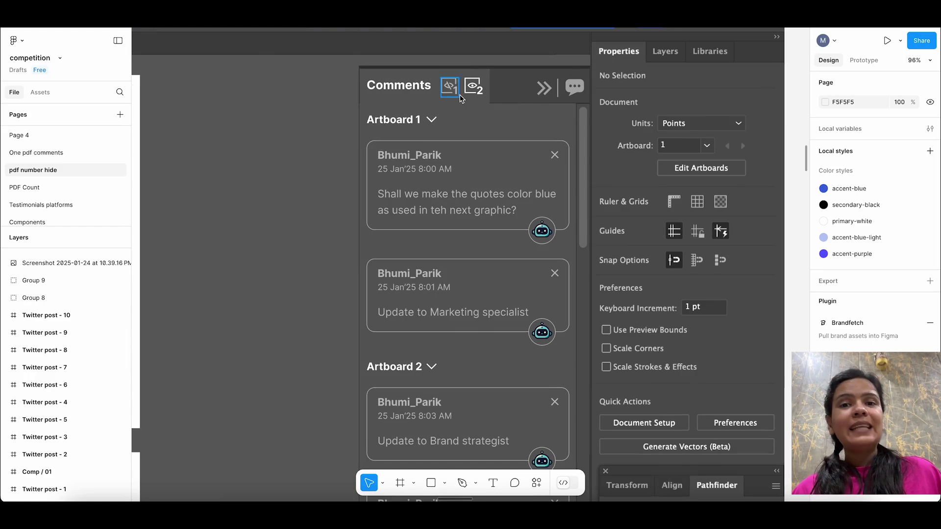
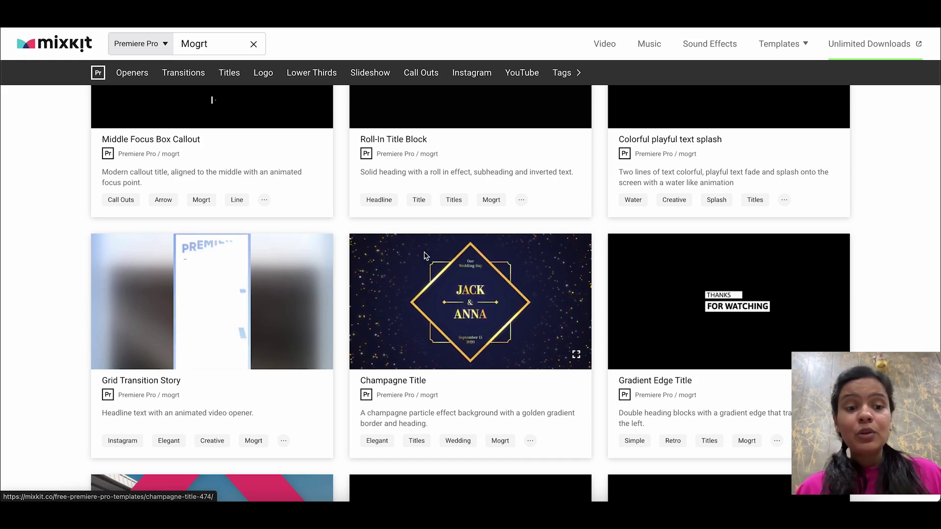
Browse Mixkit's free Premiere Pro Mogrt templates for titles, transitions and lower thirds
scroll(425, 255, down, 3)
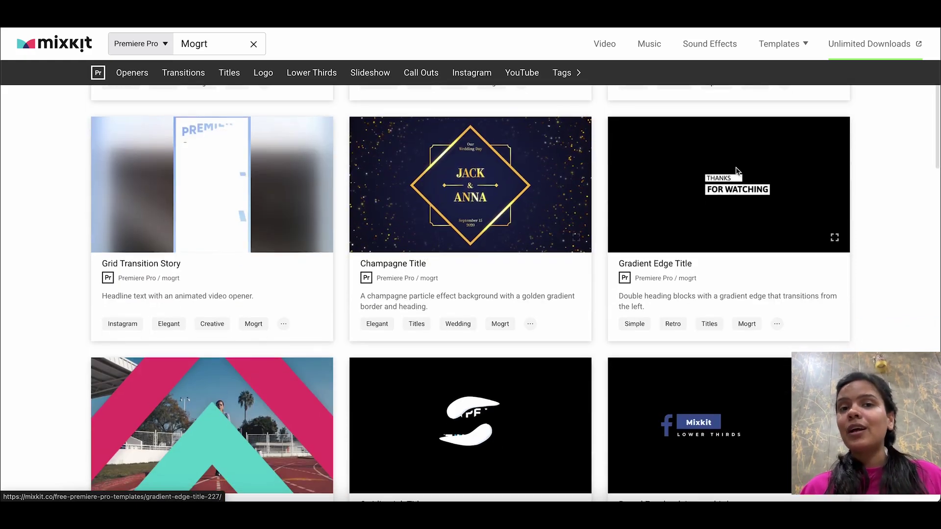
scroll(735, 212, down, 2)
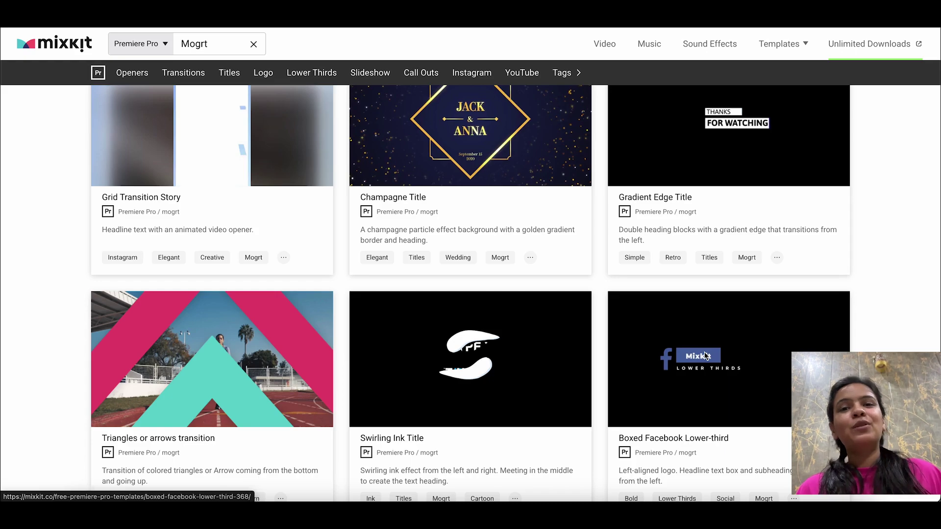
scroll(705, 356, down, 9)
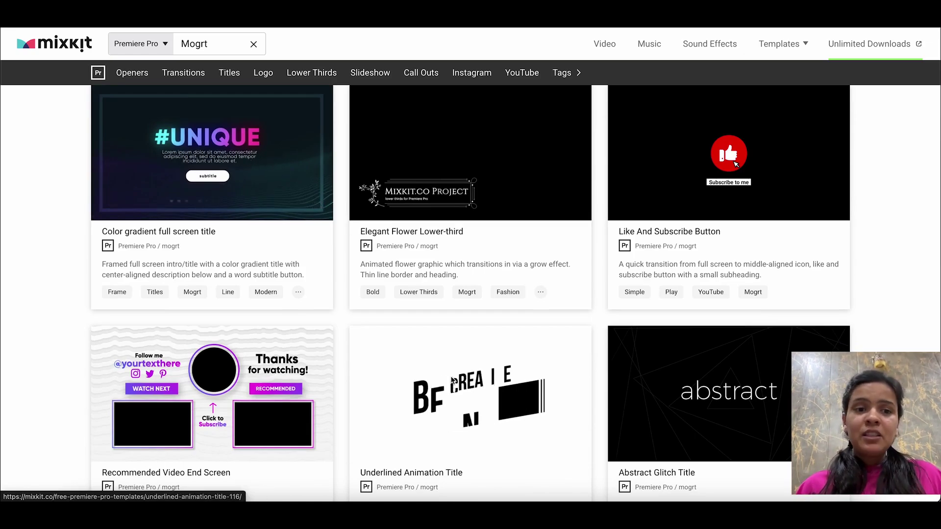
scroll(451, 377, down, 8)
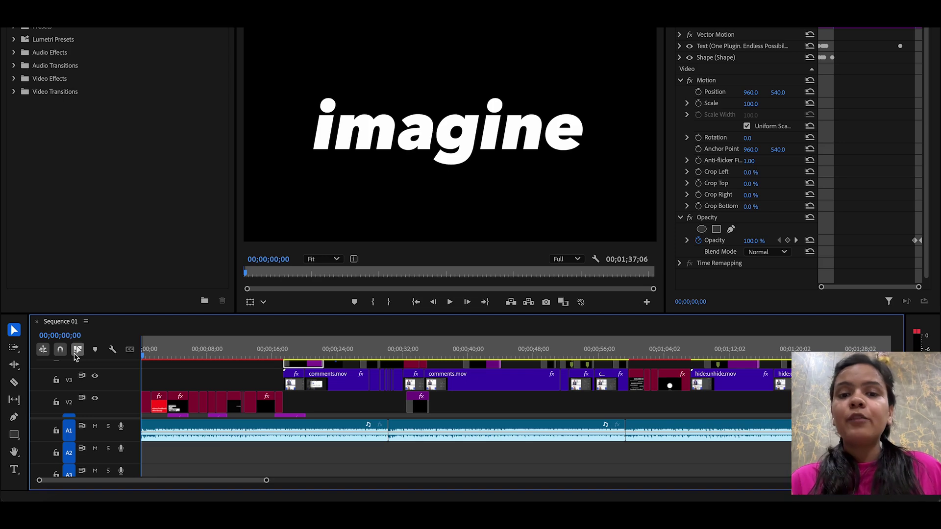
Review the lower video tracks of Sequence 01 in Premiere Pro and scrub through the opening title clips
scroll(171, 412, down, 1)
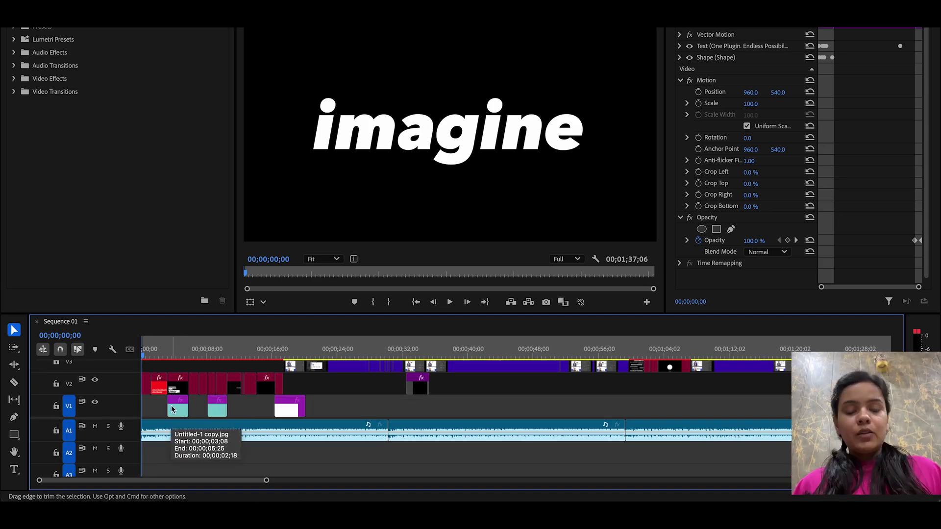
mouse_move(156, 354)
mouse_down()
mouse_move(142, 354)
mouse_move(150, 355)
mouse_up()
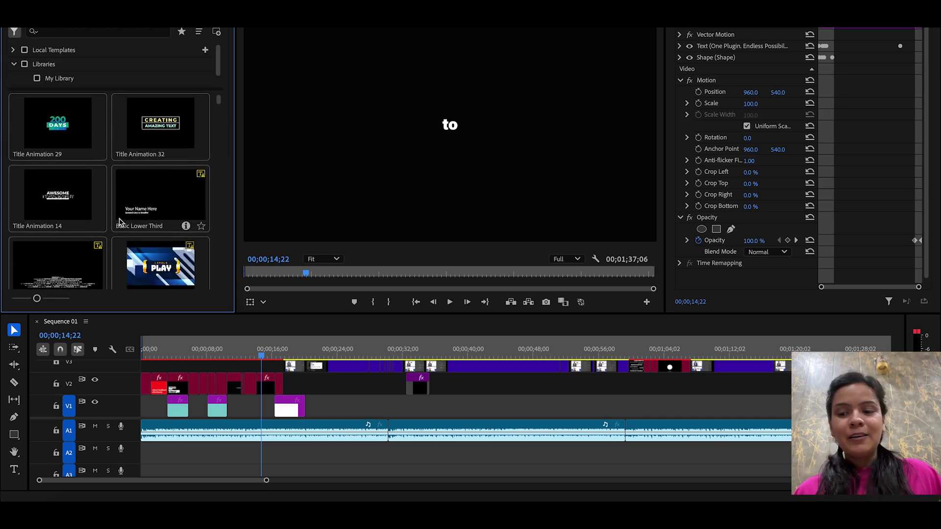
Browse the motion graphics templates in Premiere Pro, from the title animations to the Bold and Angled Title designs
mouse_move(140, 179)
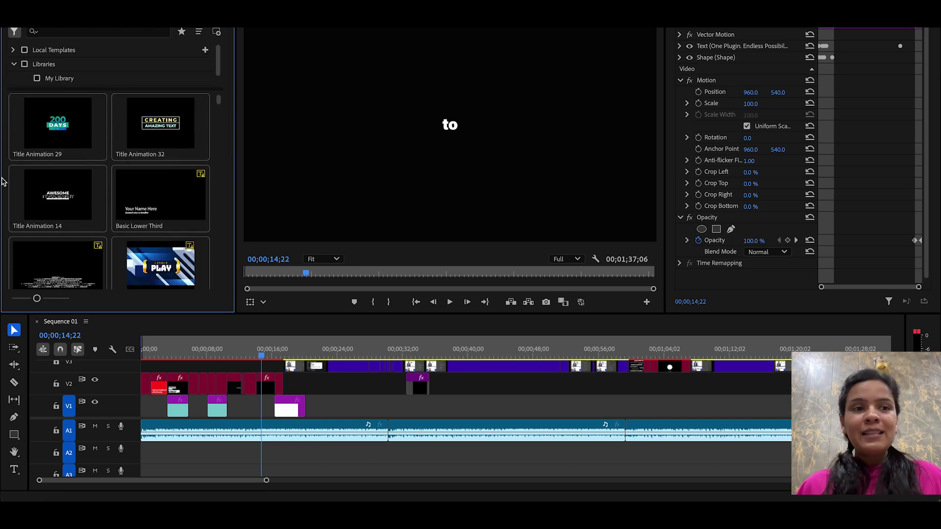
scroll(105, 201, down, 5)
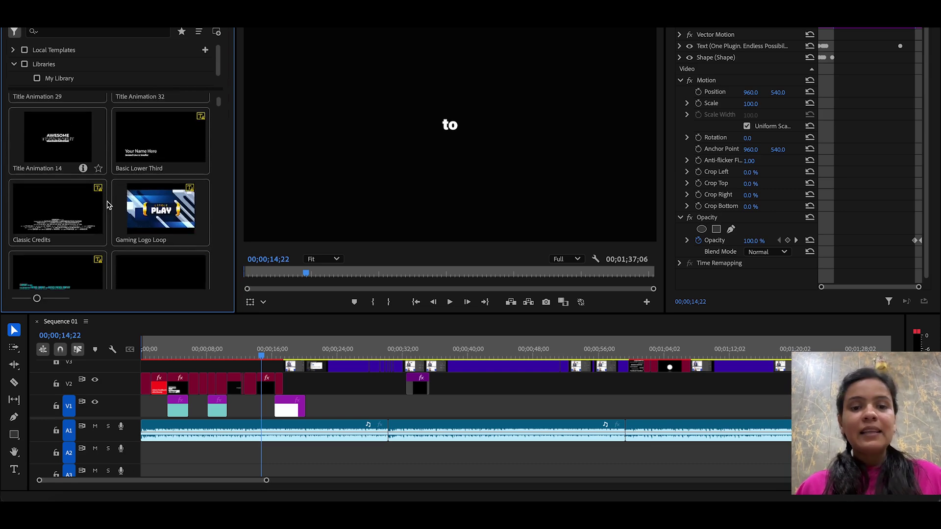
scroll(108, 205, down, 3)
click(65, 134)
mouse_move(200, 205)
scroll(200, 205, down, 8)
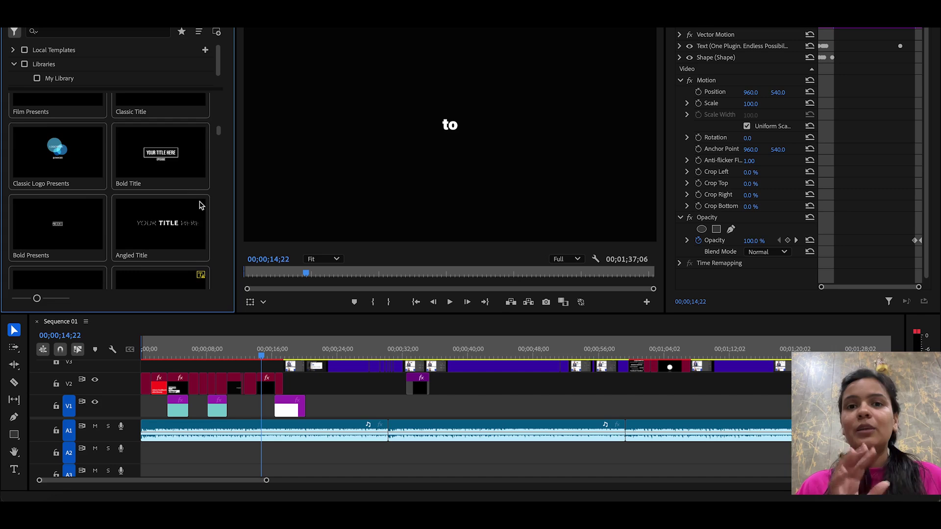
mouse_move(141, 225)
scroll(145, 230, up, 10)
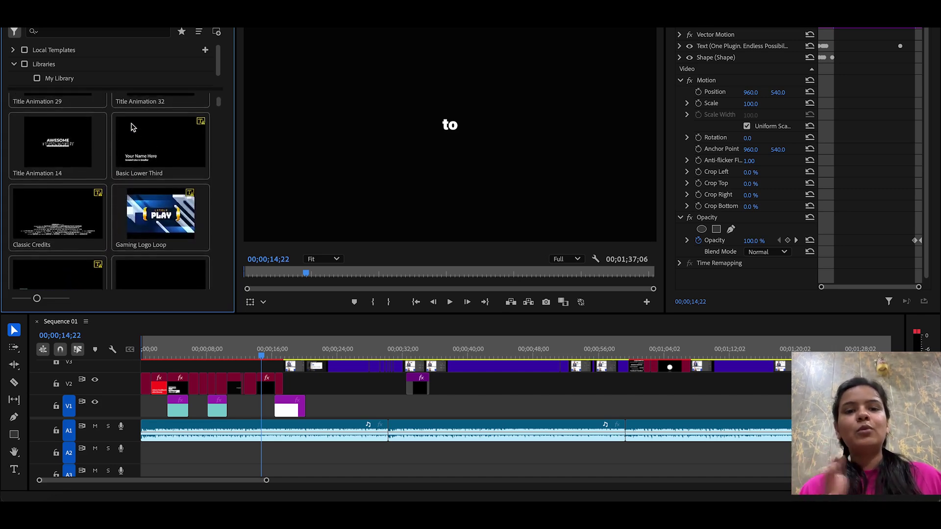
scroll(100, 221, down, 15)
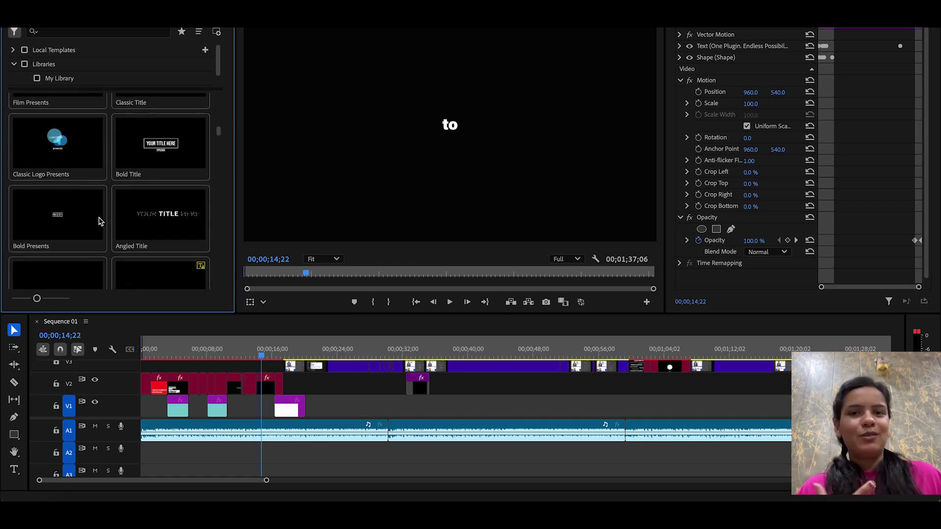
scroll(99, 221, up, 10)
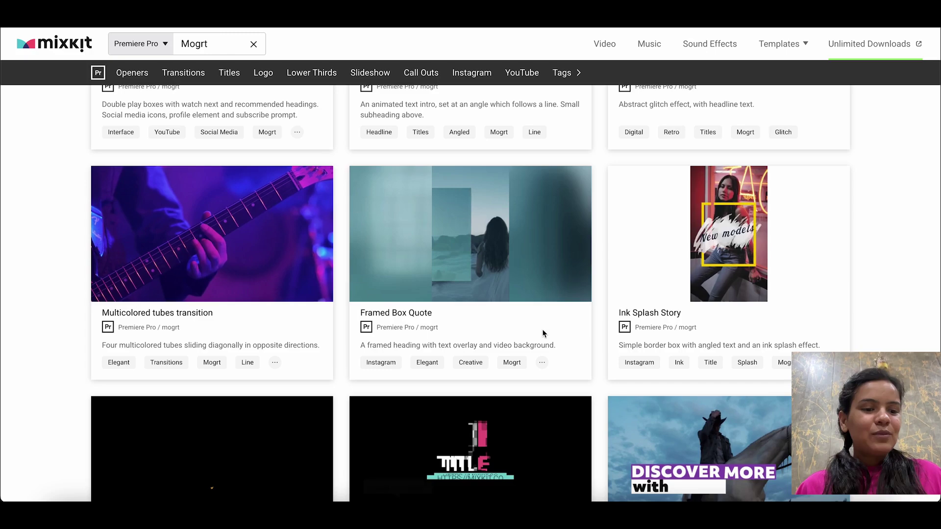
Find the Kick Fall Headline Title among Mixkit's Mogrt templates and download the free template
scroll(544, 330, down, 1)
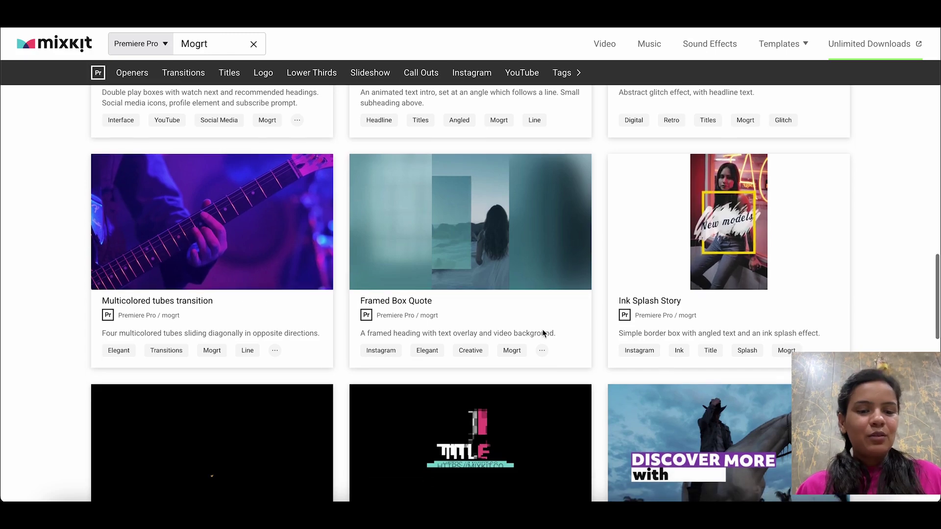
scroll(304, 284, down, 9)
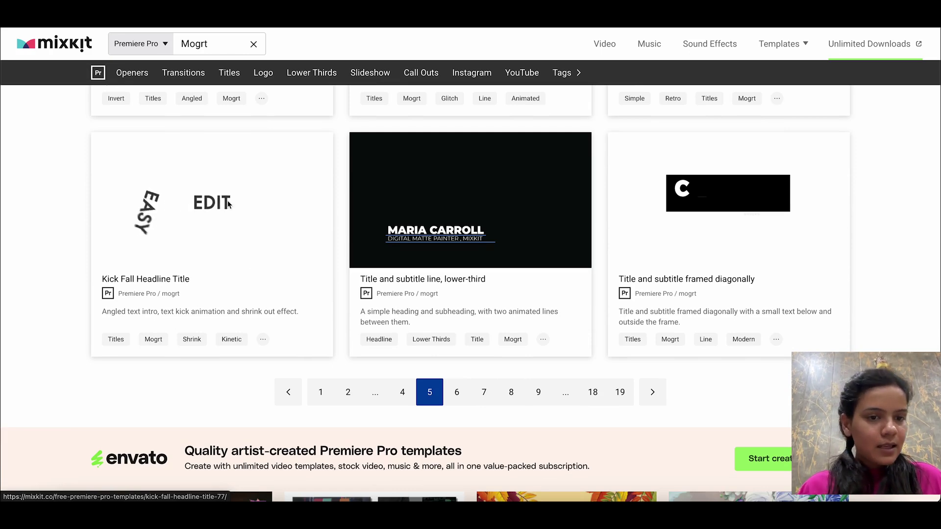
click(211, 217)
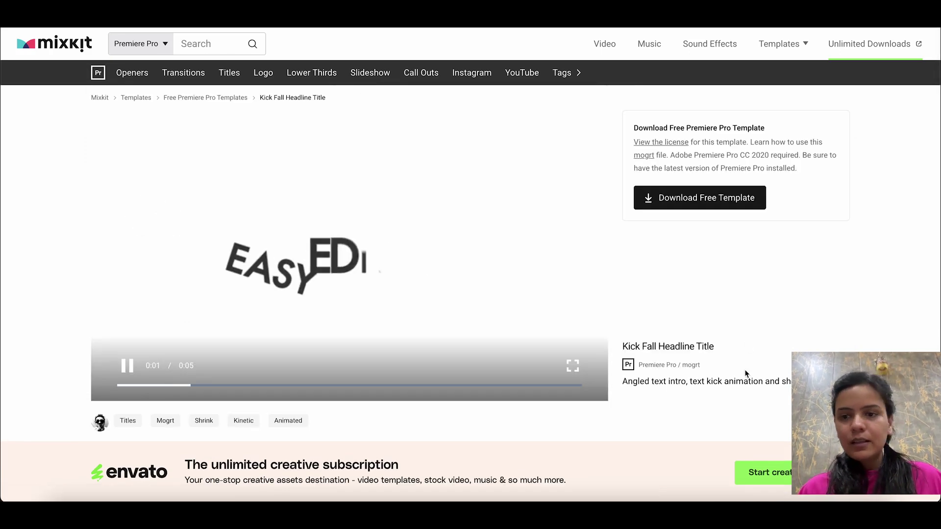
click(733, 203)
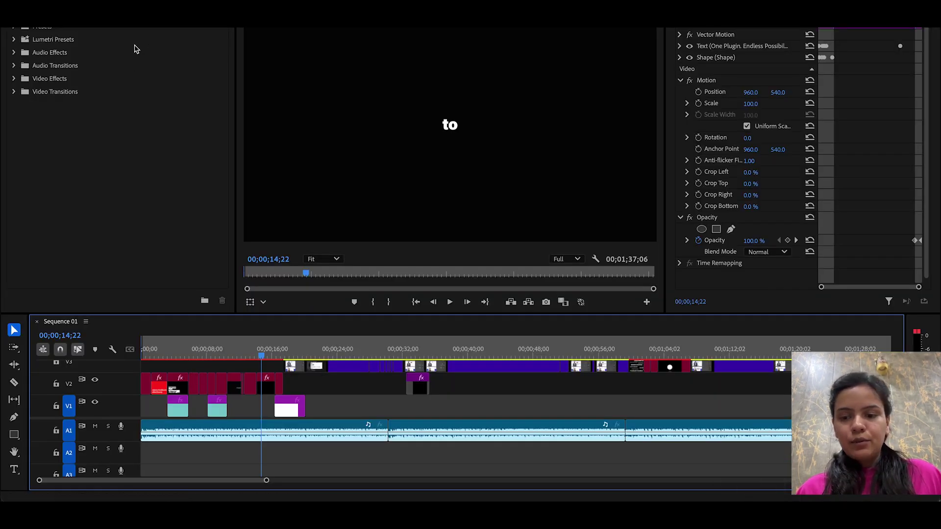
Switch to Premiere Pro and browse its motion graphics templates, including credits, gaming, sports and social designs
key(shift+7)
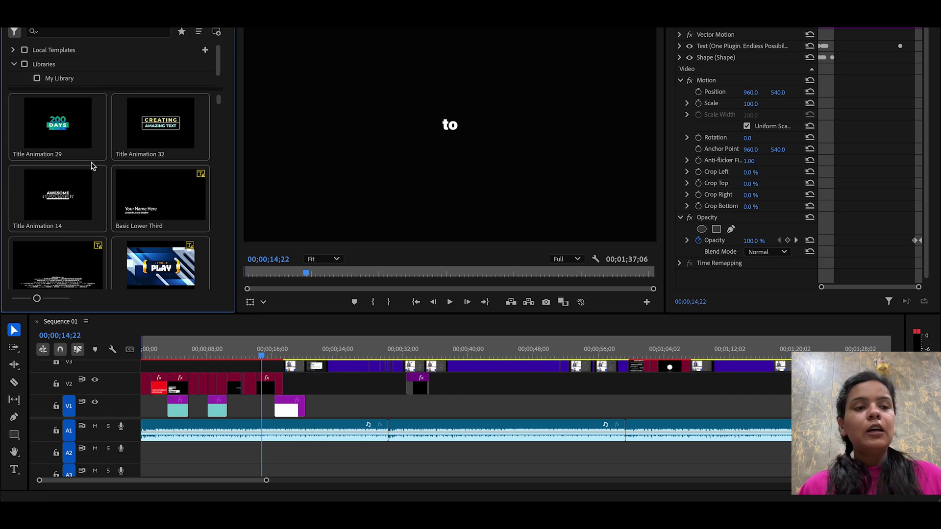
scroll(106, 202, down, 3)
scroll(107, 204, down, 5)
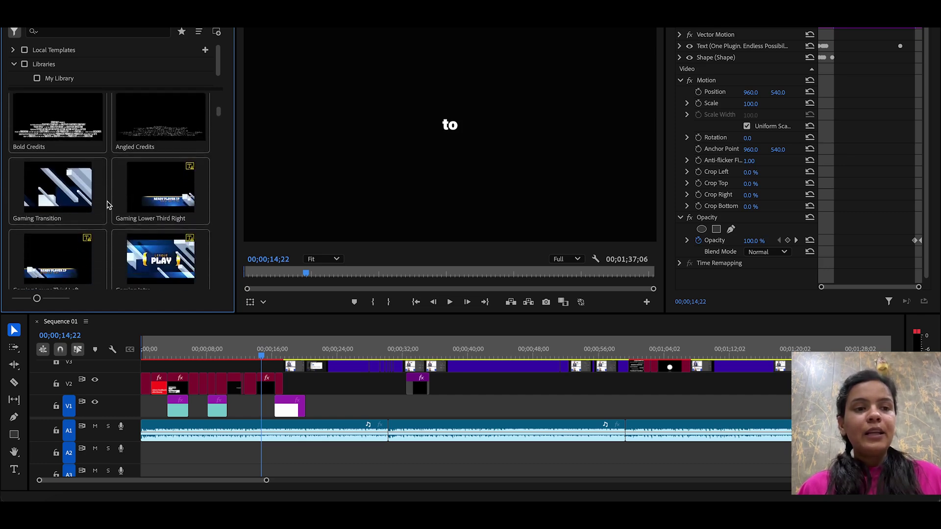
click(74, 133)
scroll(200, 196, down, 5)
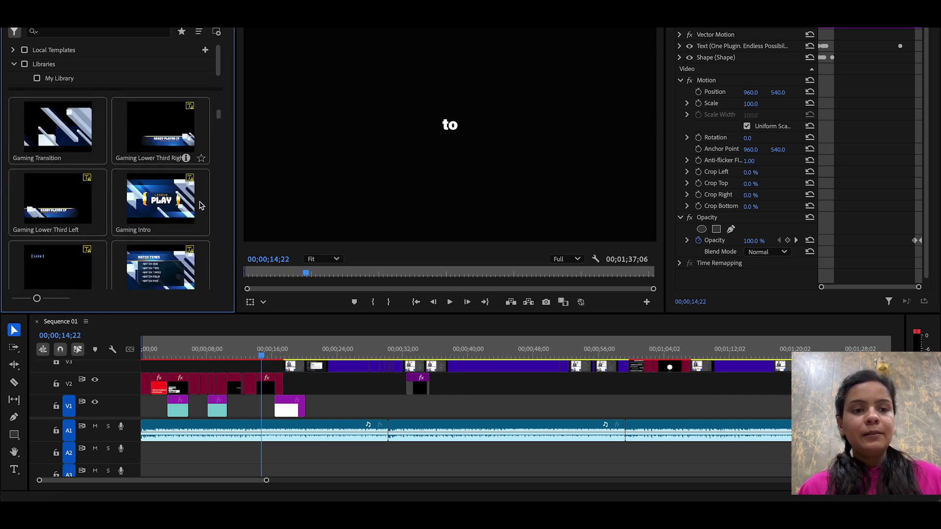
scroll(176, 174, down, 1)
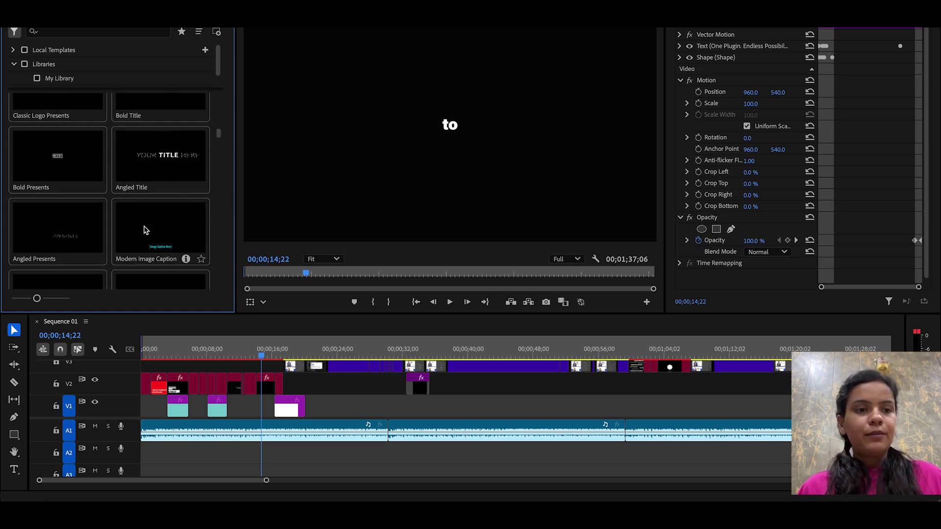
scroll(130, 126, up, 4)
scroll(96, 226, down, 5)
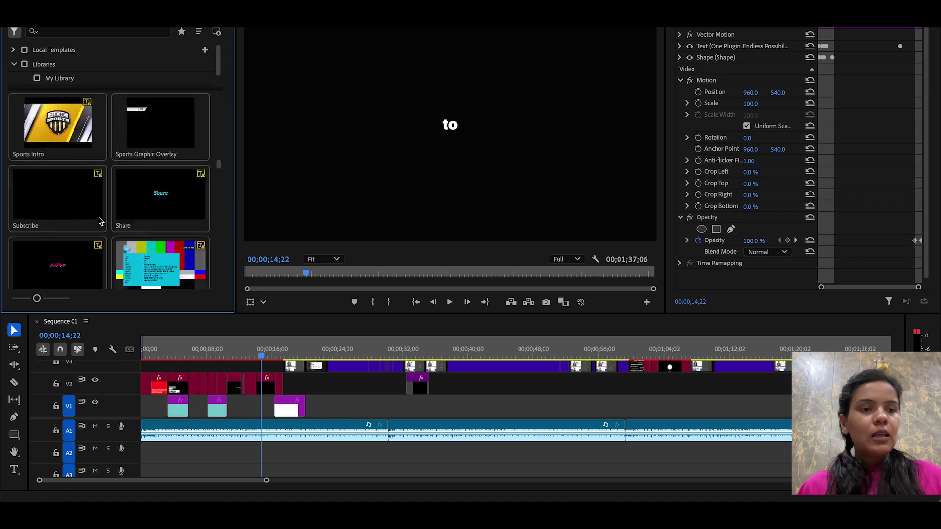
scroll(98, 221, down, 4)
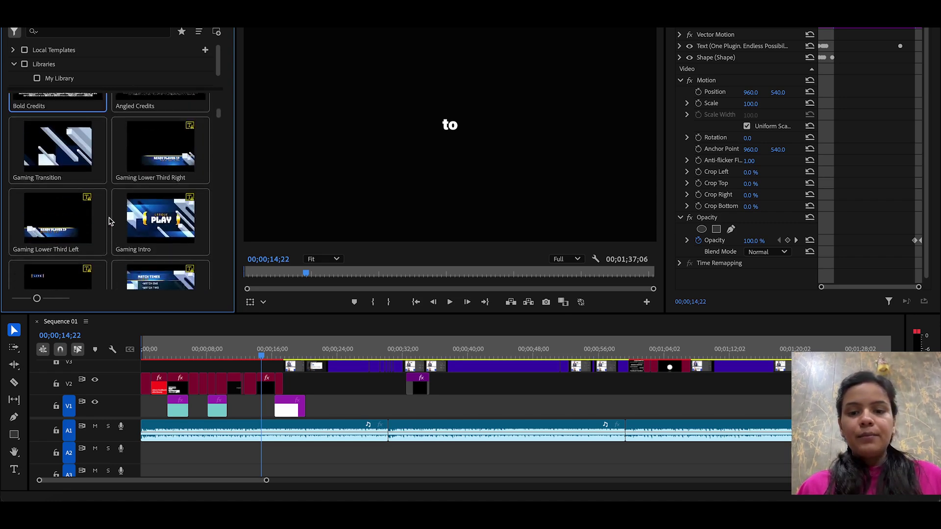
scroll(418, 479, down, 5)
scroll(56, 129, up, 4)
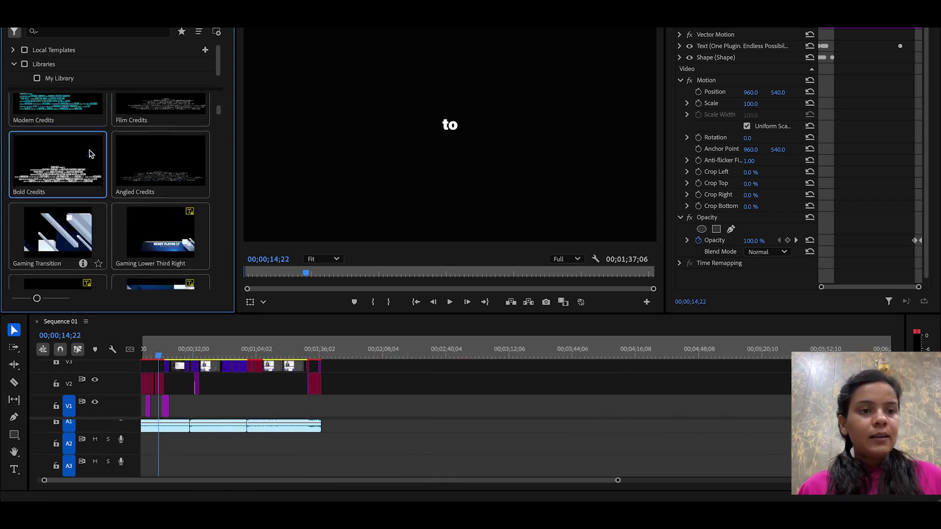
Add Title Animation 29 to track V1 in the empty area past the video's end at 00;02;16;02, preview it, and select the clip
drag(56, 128, 399, 403)
click(400, 354)
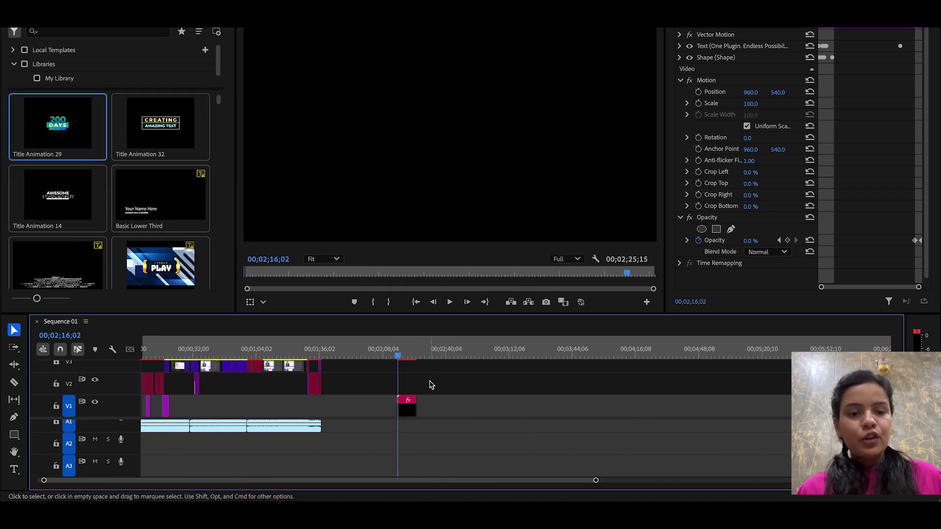
key(=)
key(=)
key(=)
key(=)
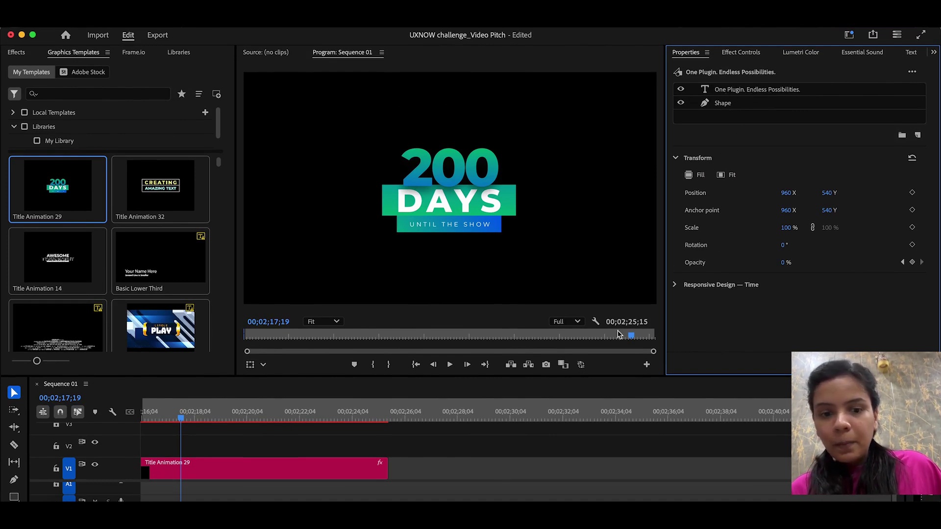
click(297, 469)
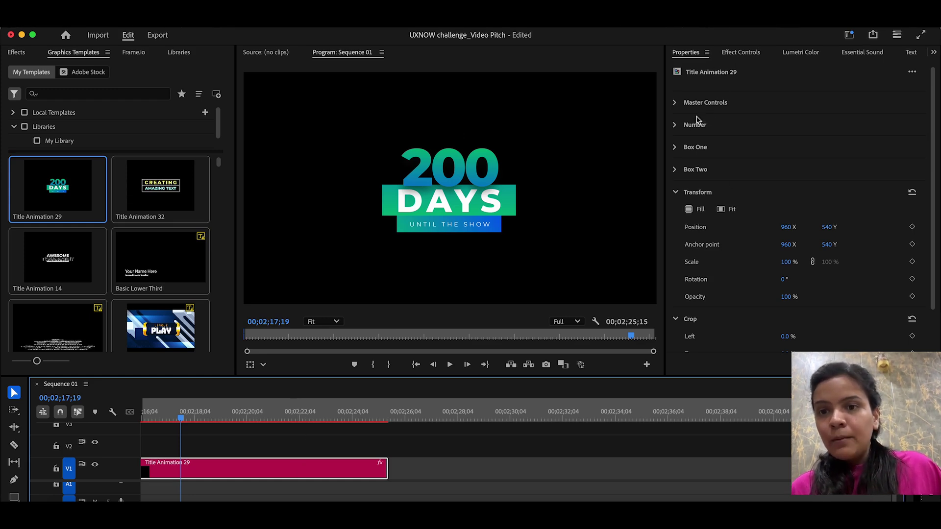
Examine the position, scale, rotation and opacity options in Title Animation 29's Master Controls
click(674, 103)
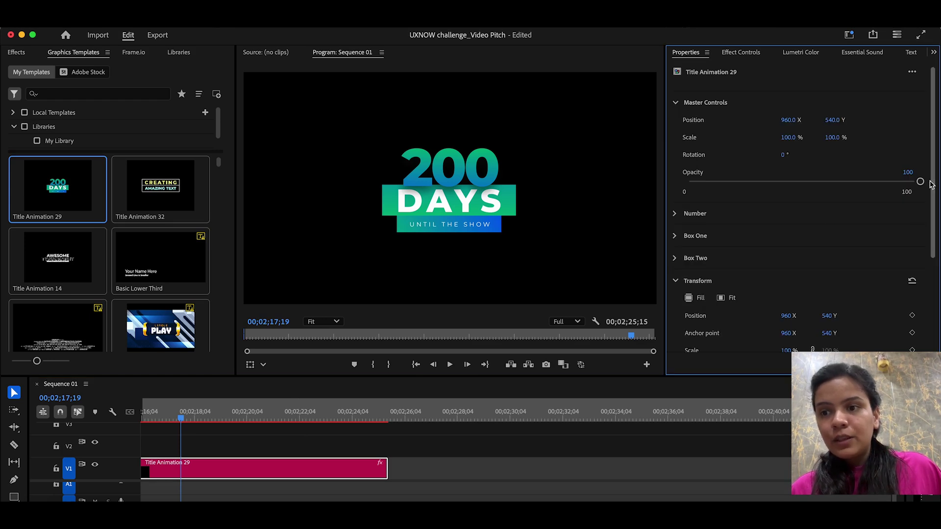
mouse_move(919, 182)
mouse_down()
mouse_move(781, 191)
mouse_move(920, 182)
mouse_up()
drag(784, 120, 515, 132)
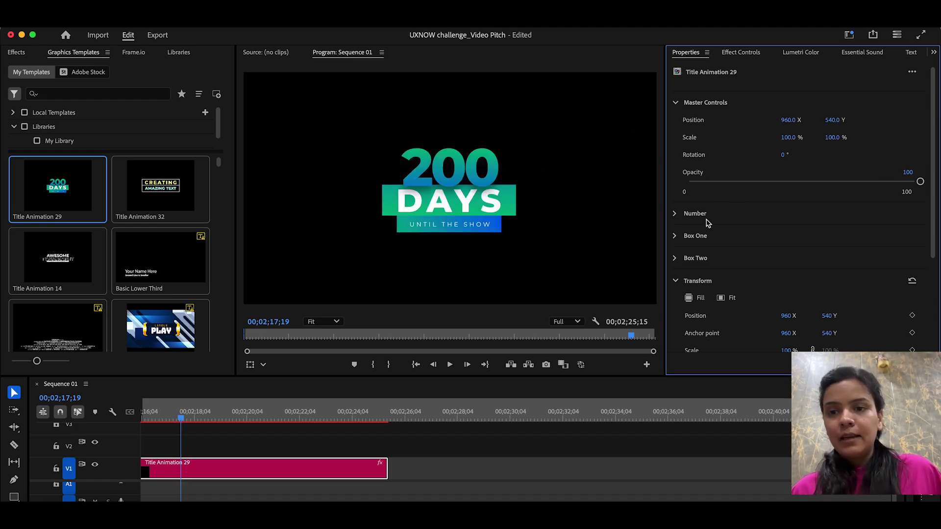
Change the Number source text of Title Animation 29 to 1000
click(676, 216)
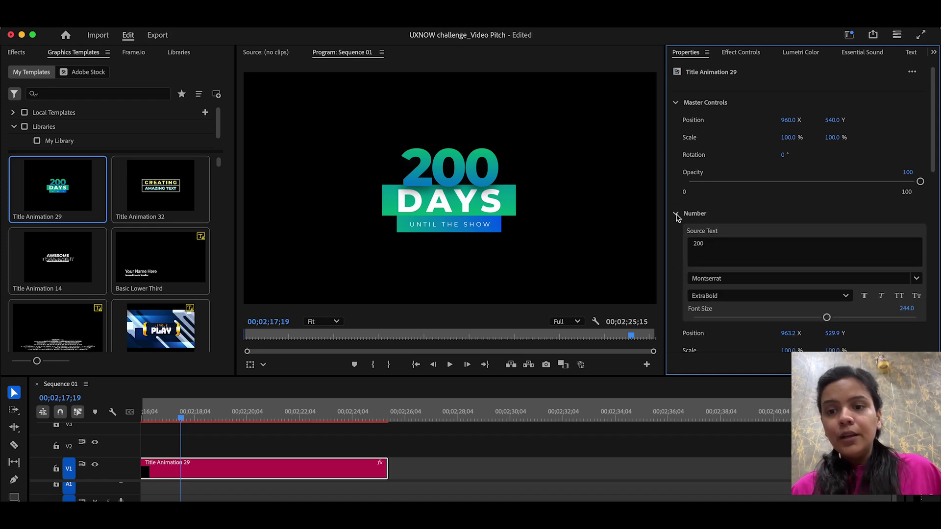
click(804, 248)
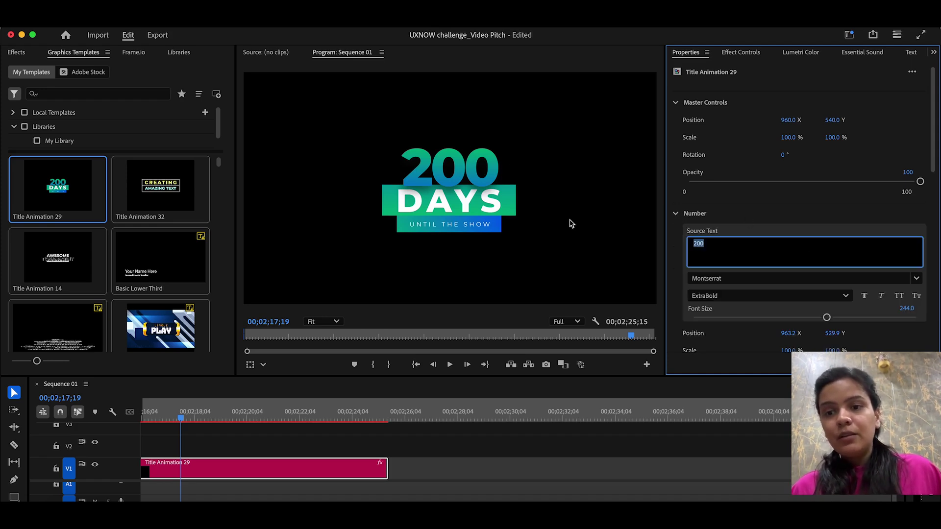
text(1000)
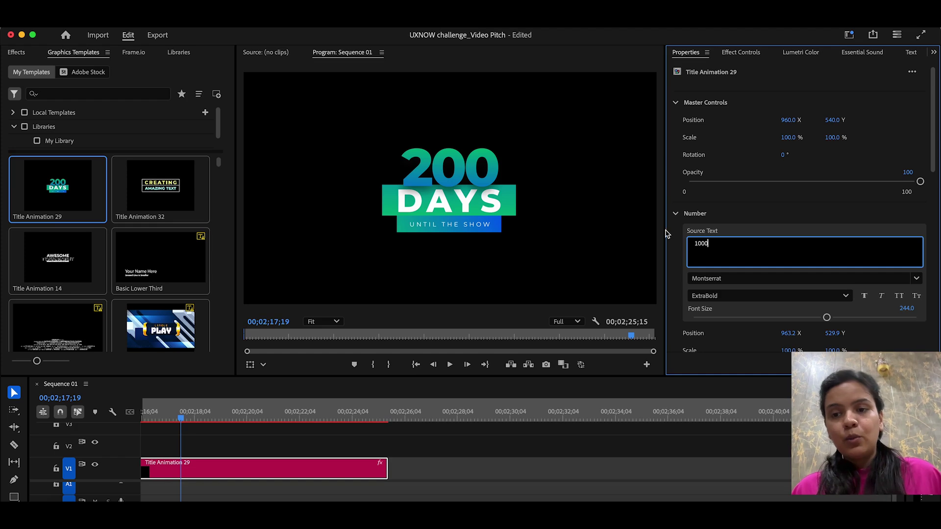
click(677, 214)
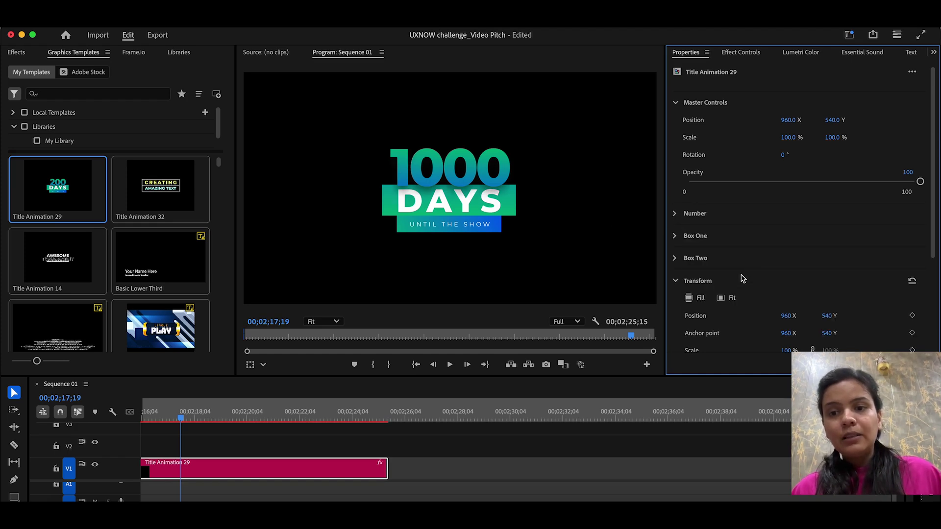
Expand Box One in the title's properties and examine its Master Controls
scroll(687, 260, down, 2)
click(677, 194)
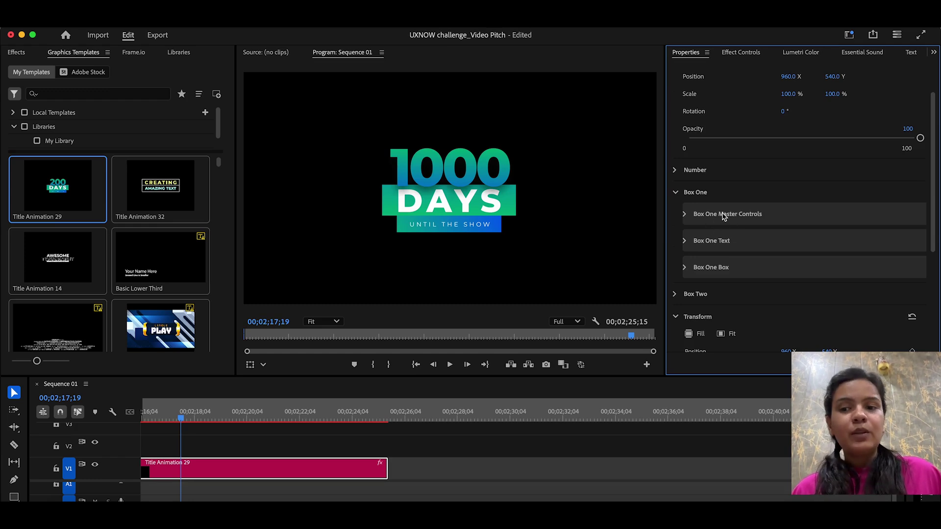
click(685, 216)
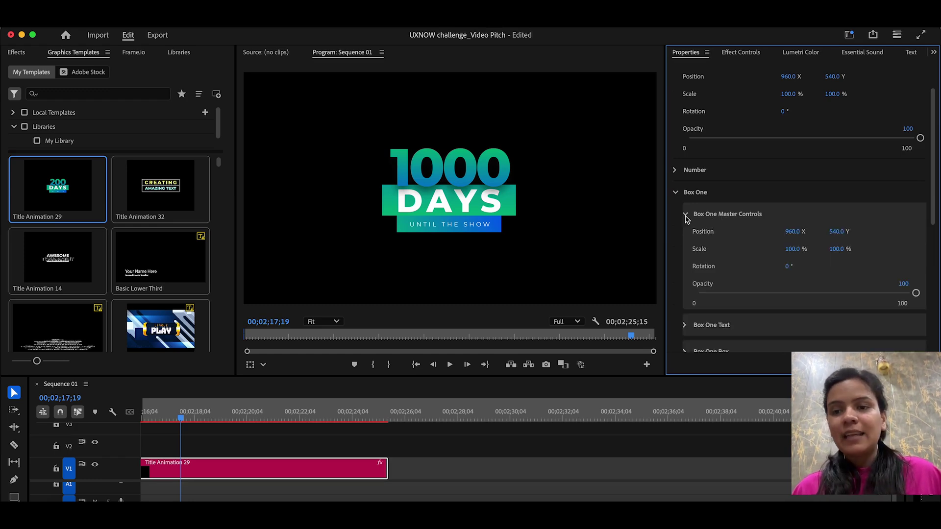
scroll(733, 237, down, 3)
drag(792, 155, 693, 263)
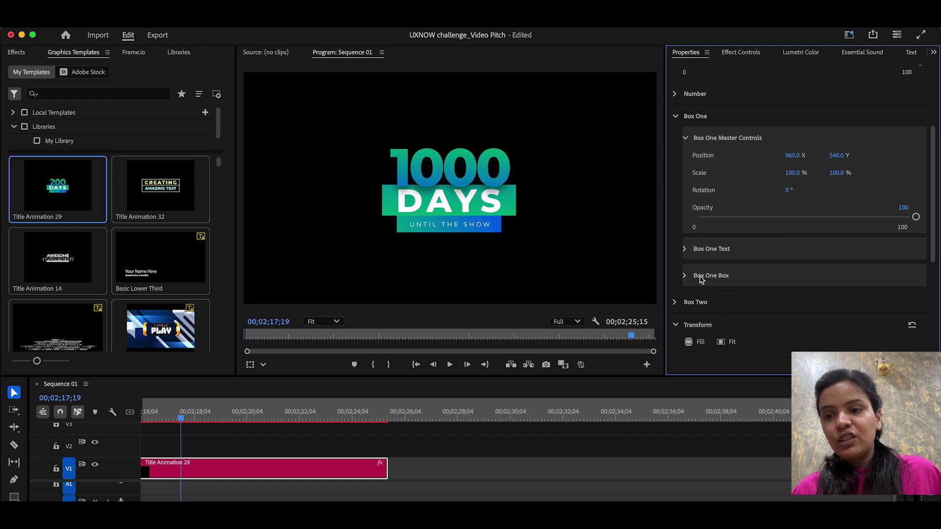
Try replacing the Box One text with szdxfghjkl;', look through the available fonts, and undo the text change
click(685, 251)
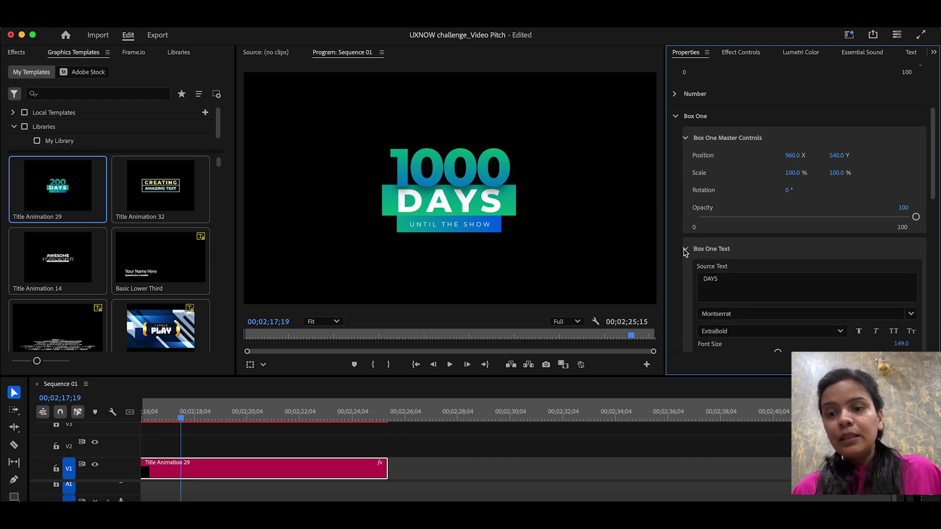
drag(715, 282, 600, 282)
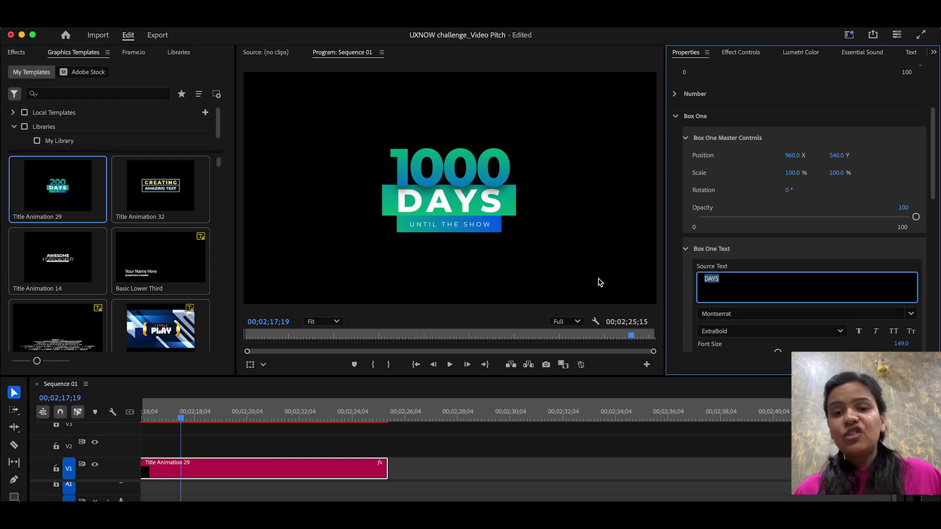
text(szdxfghjkl;)
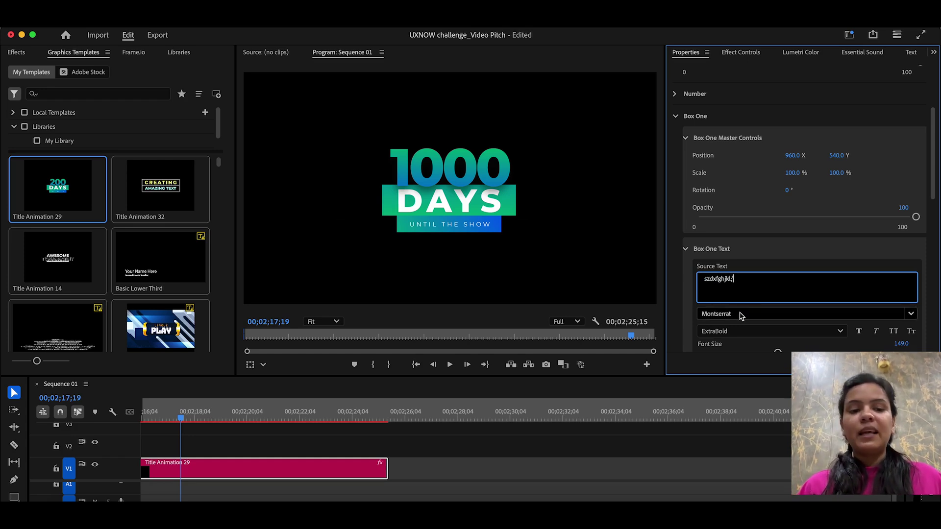
text(')
click(740, 314)
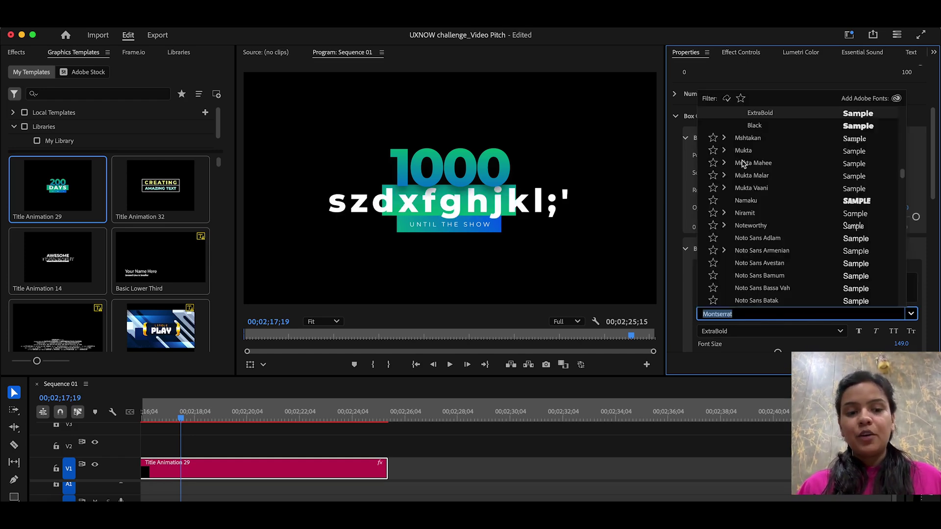
scroll(758, 290, down, 1)
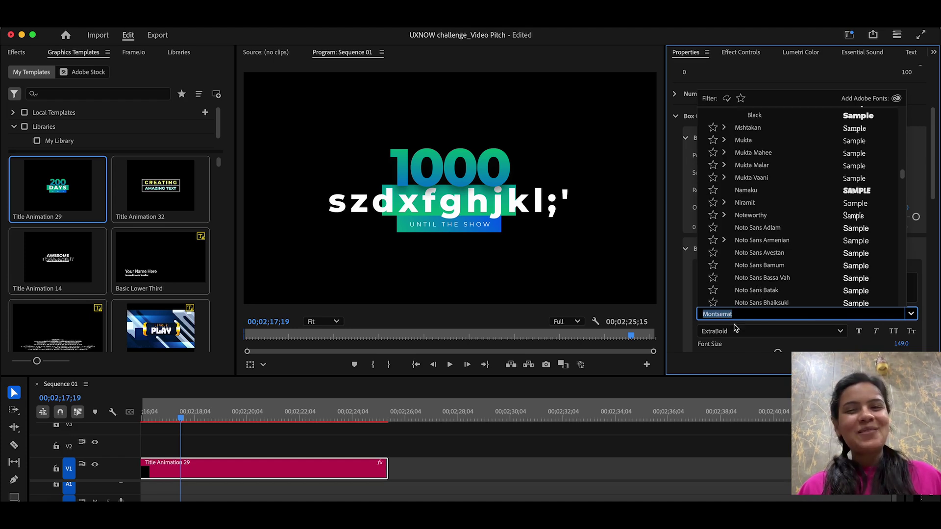
scroll(733, 327, down, 2)
key(super+z)
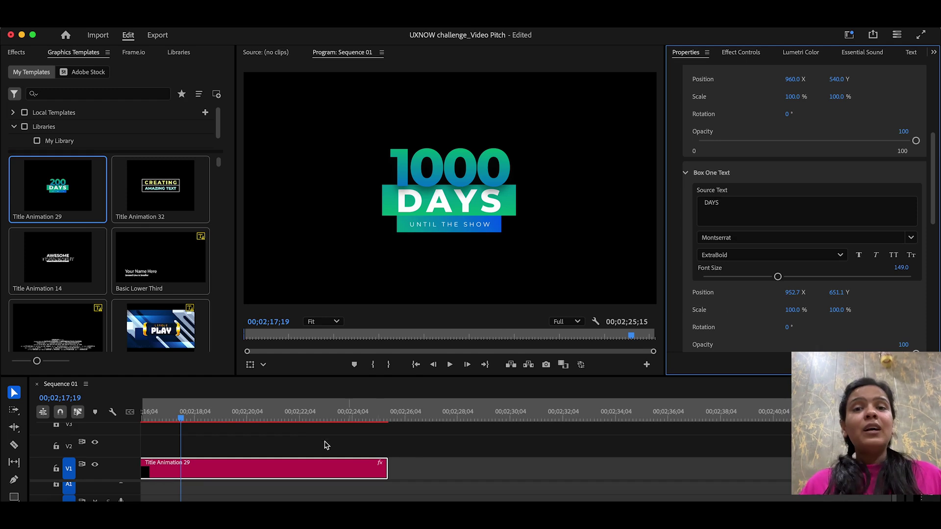
Return to the opening titles on track V2 and check the speed and duration settings of the Title_19 (Opener) clip
scroll(304, 441, down, 4)
scroll(303, 440, up, 5)
scroll(302, 441, up, 5)
click(221, 415)
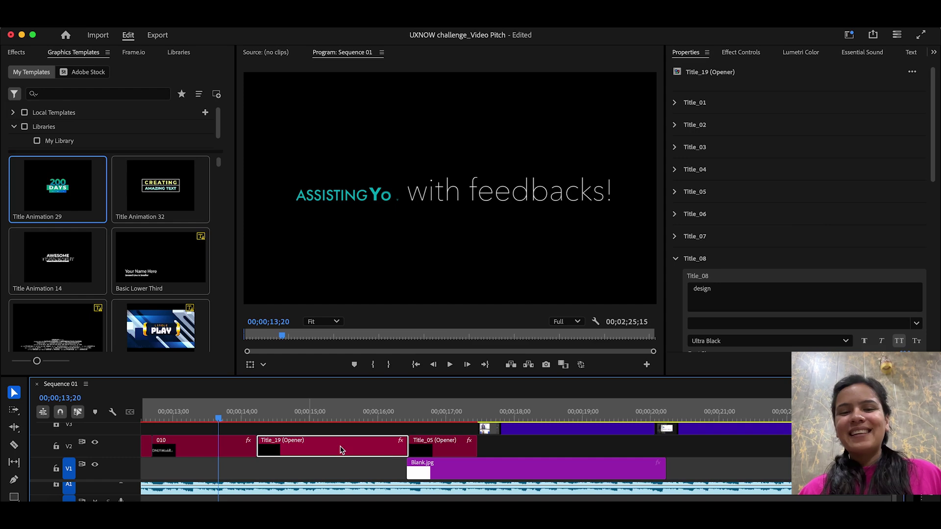
right_click(341, 450)
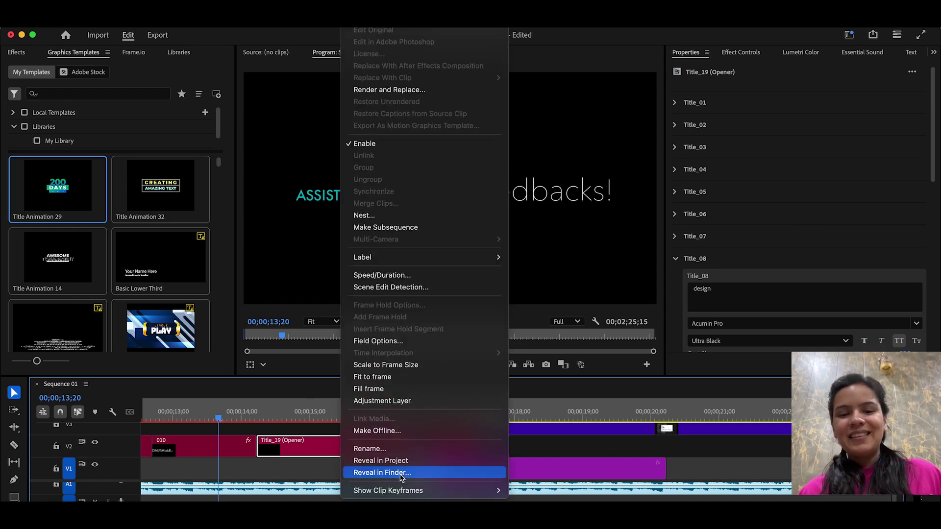
click(412, 275)
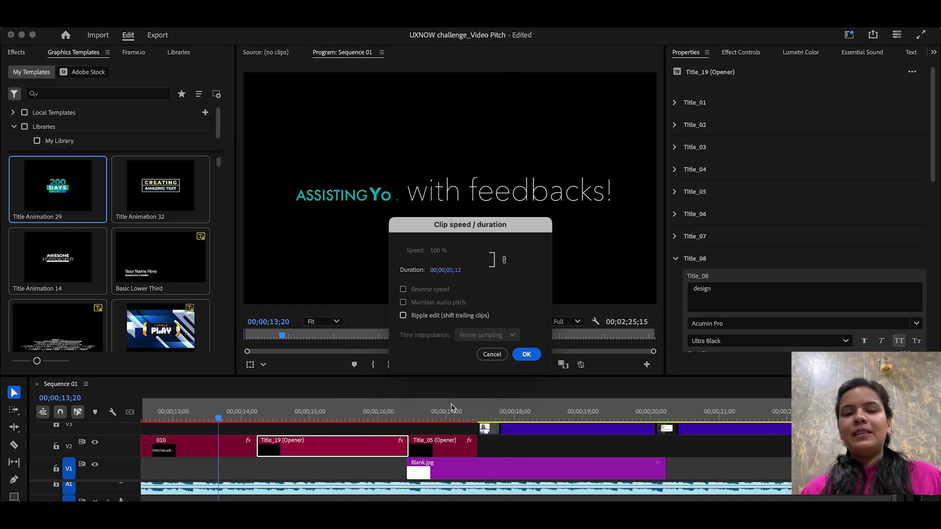
key(Escape)
click(301, 413)
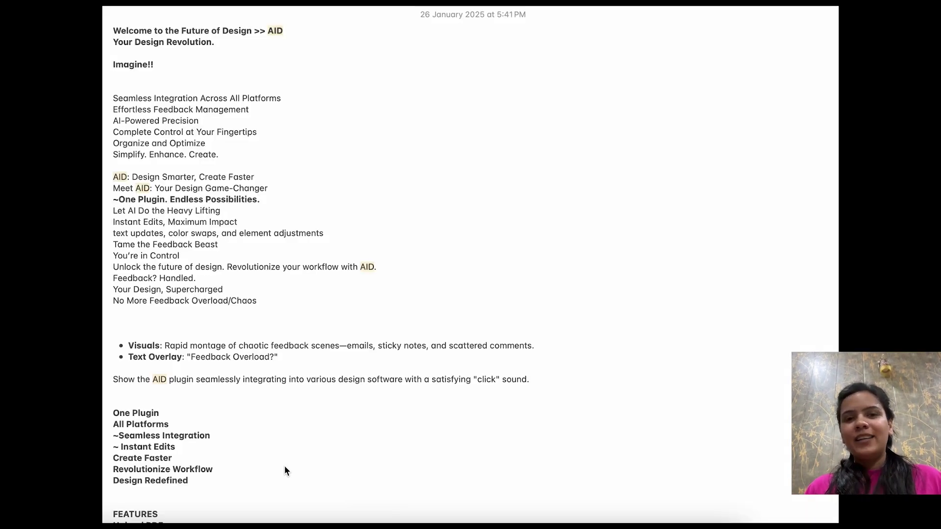
Switch to the promo script notes and review the AID taglines, visuals and features lists
scroll(285, 471, down, 3)
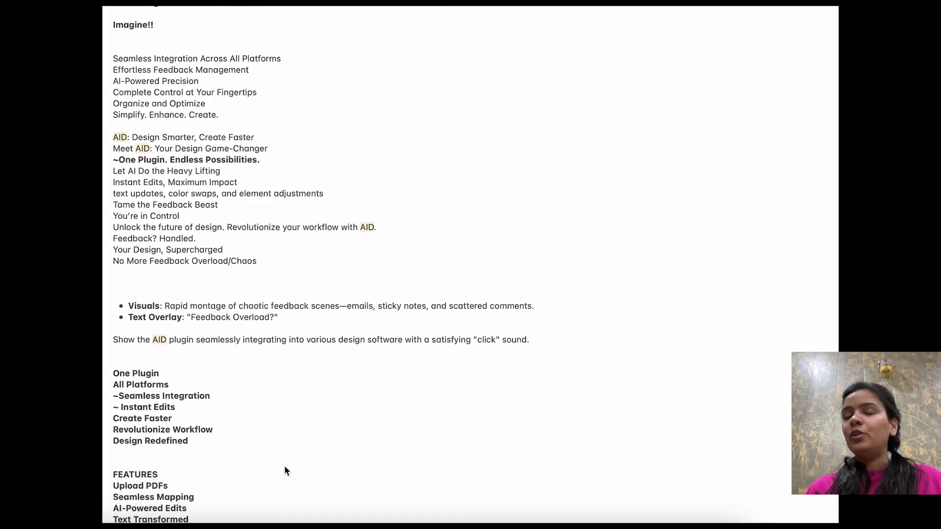